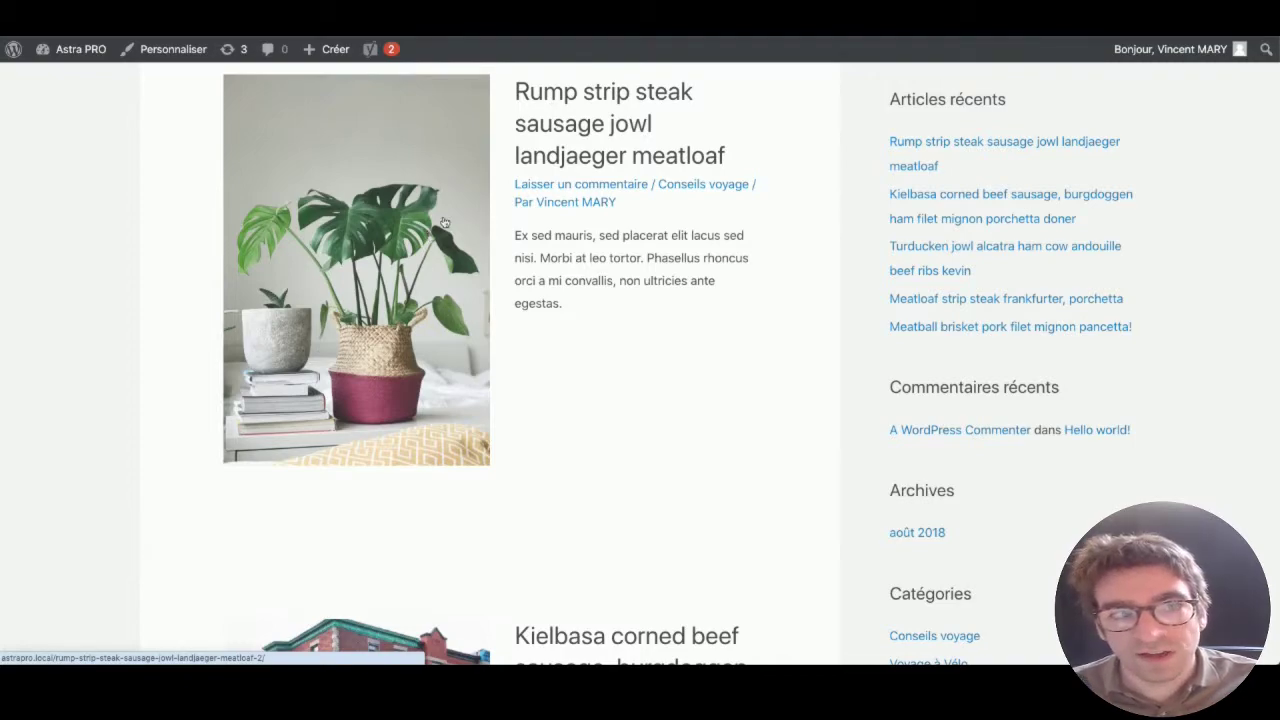
# Step: Open the article "Rump strip steak sausage jowl landjaeger meatloaf" in the WordPress post editor and go to its featured image
pyautogui.click(566, 119)
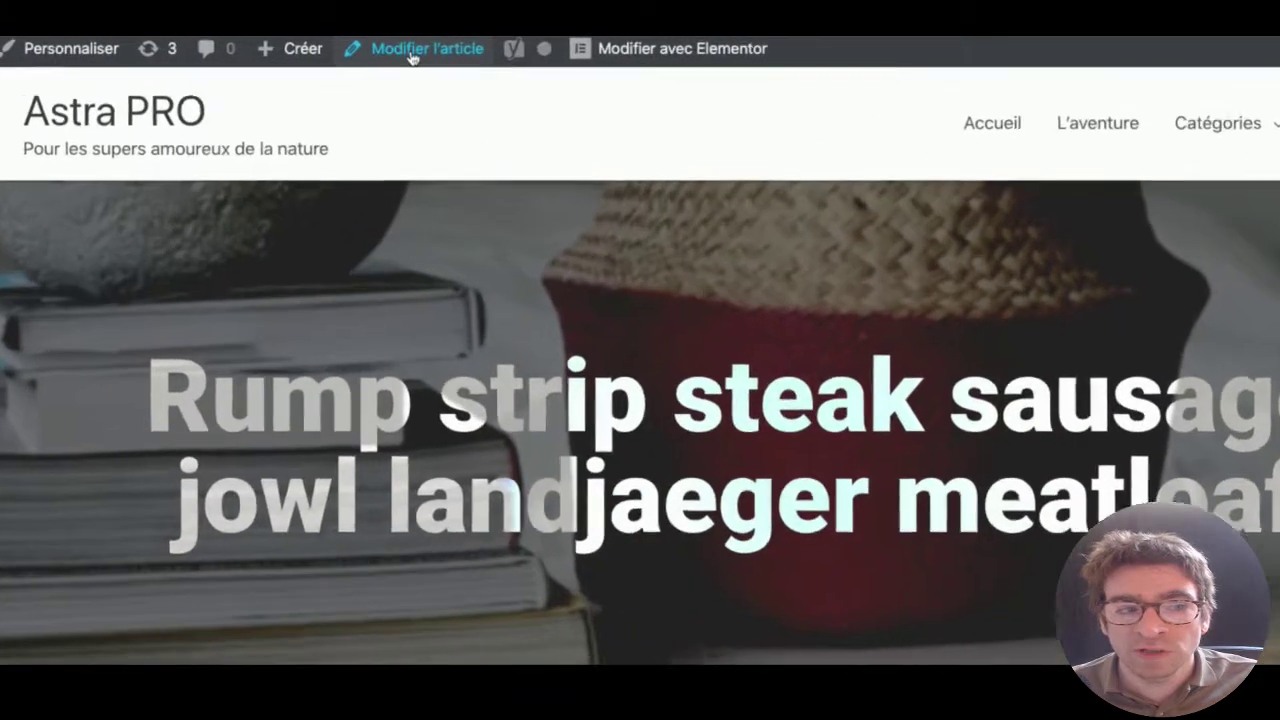
pyautogui.moveTo(587, 57)
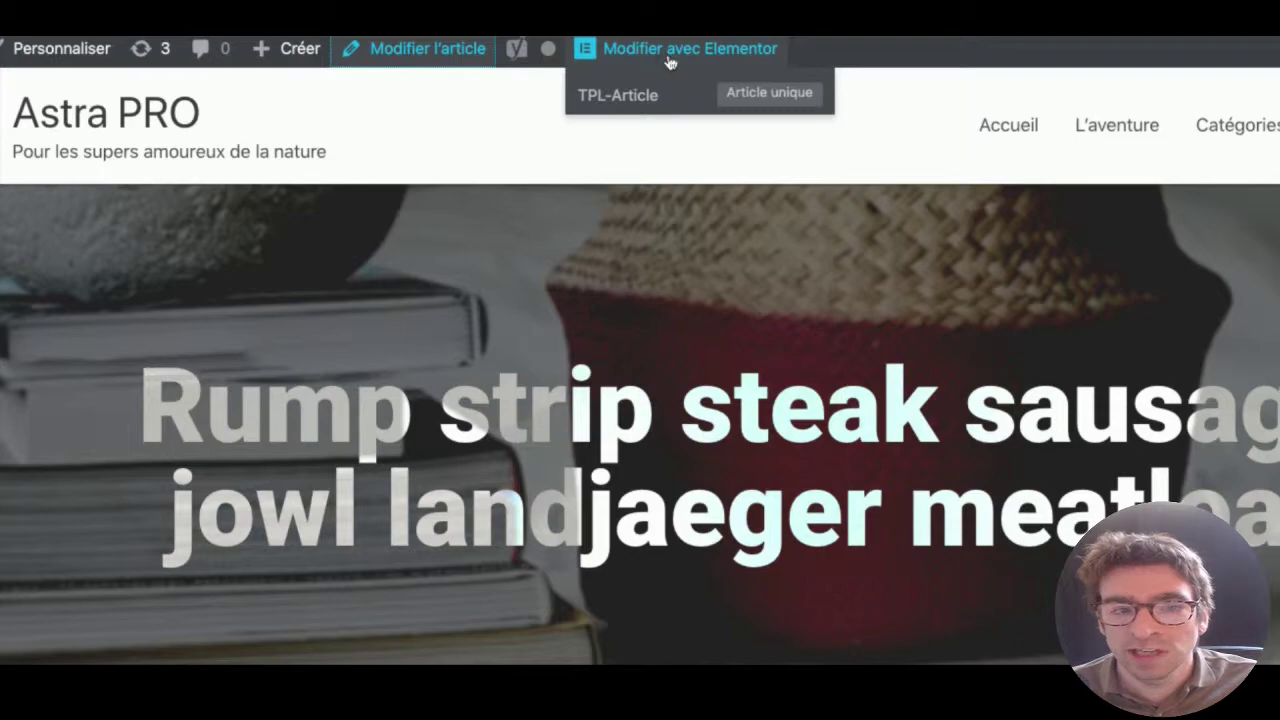
pyautogui.click(669, 55)
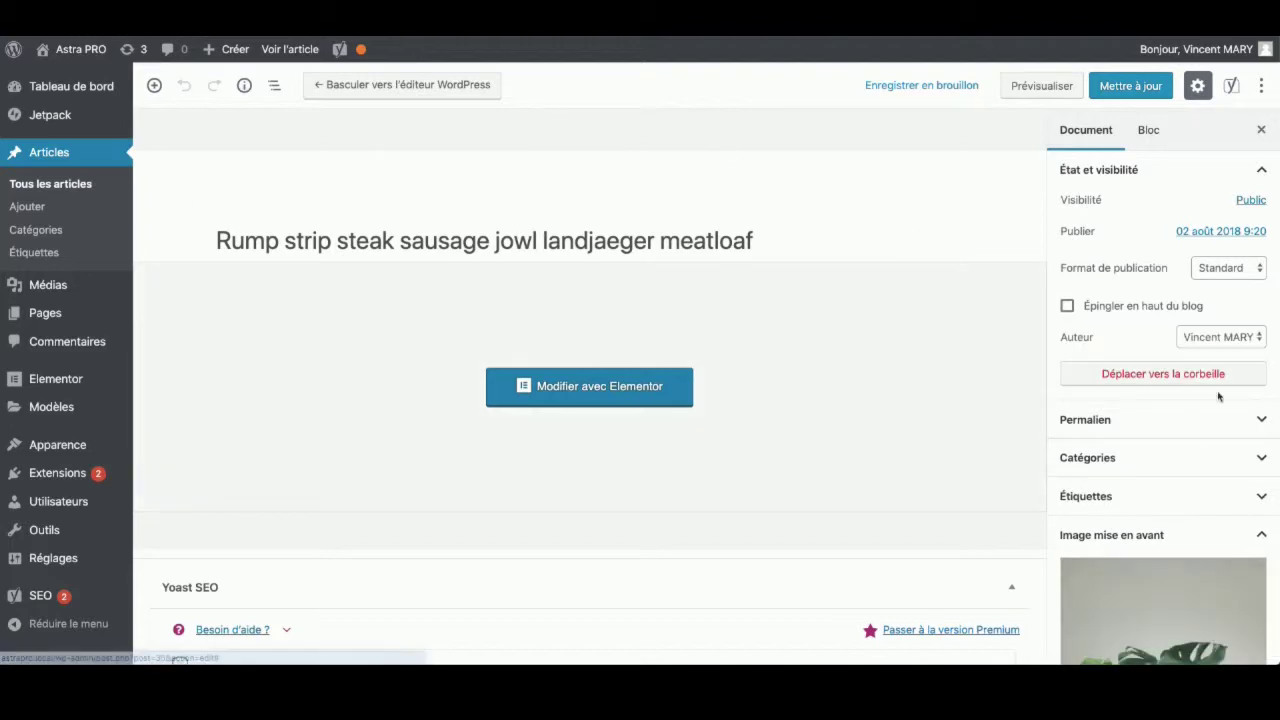
pyautogui.scroll(-2, 1218, 397)
pyautogui.scroll(-1, 1218, 397)
pyautogui.scroll(-2, 1214, 340)
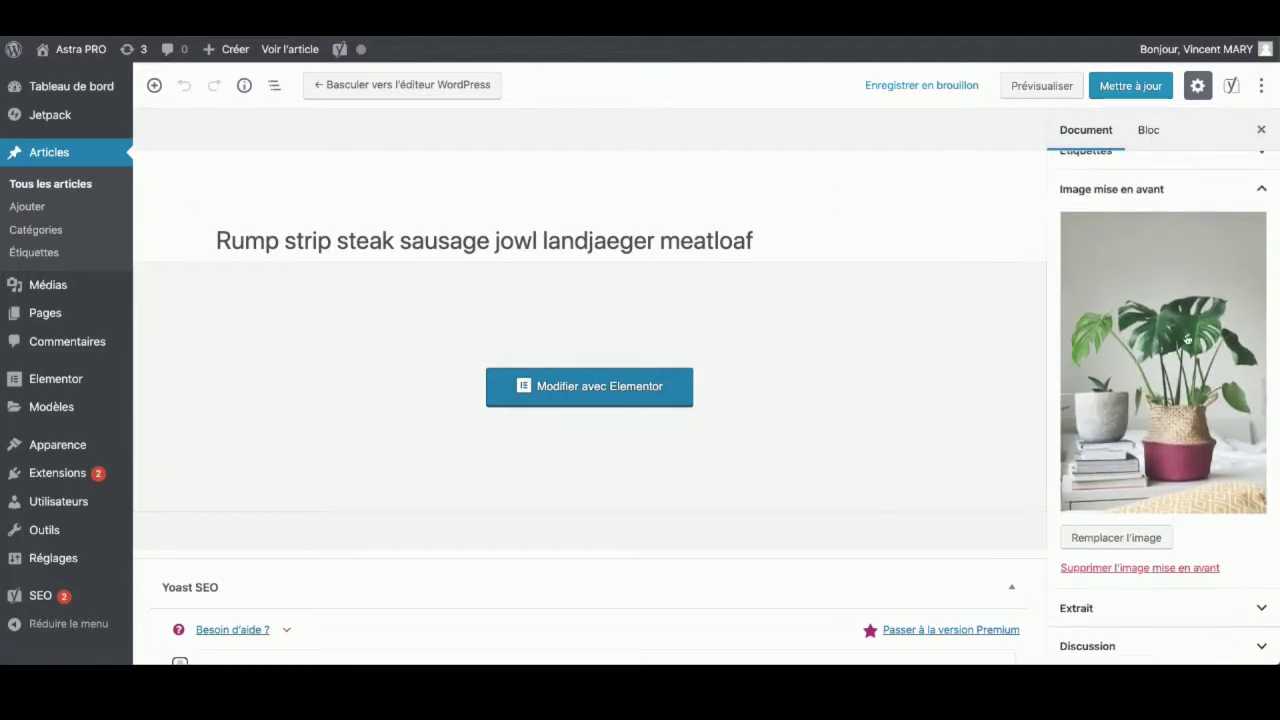
# Step: Open the article's featured plant photo from the media library in the WordPress image editor
pyautogui.click(1183, 321)
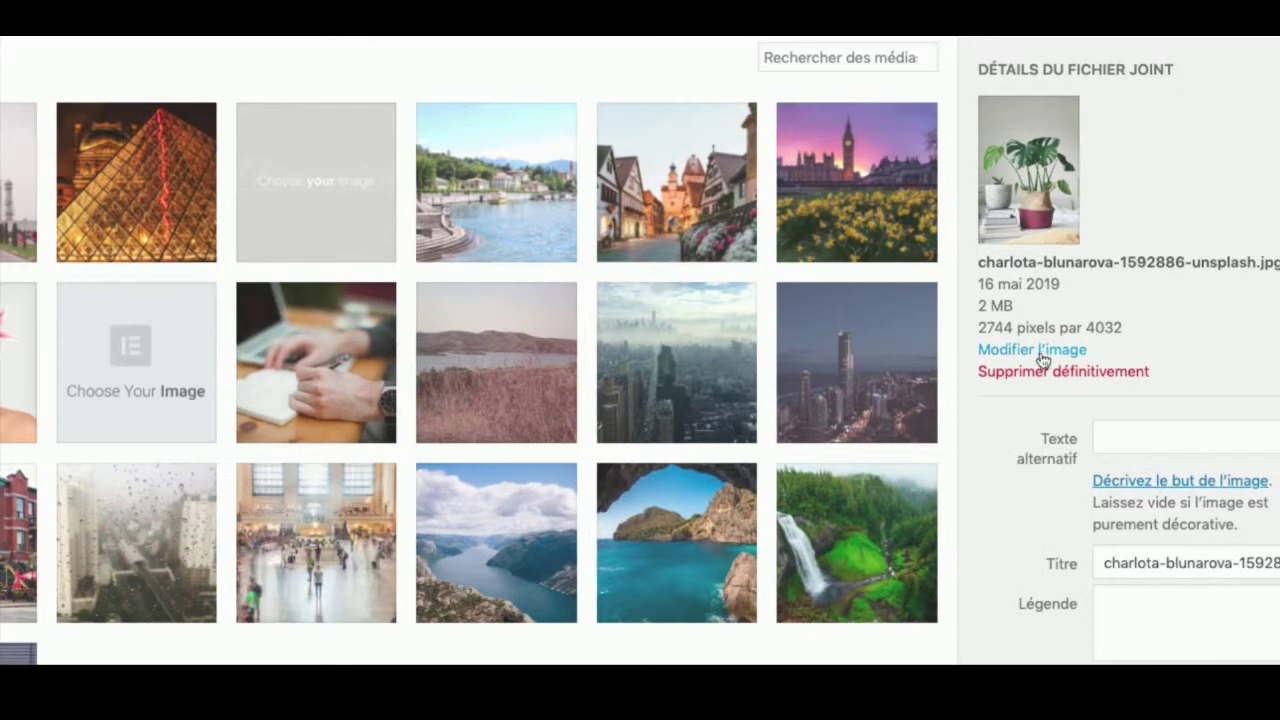
pyautogui.click(1040, 358)
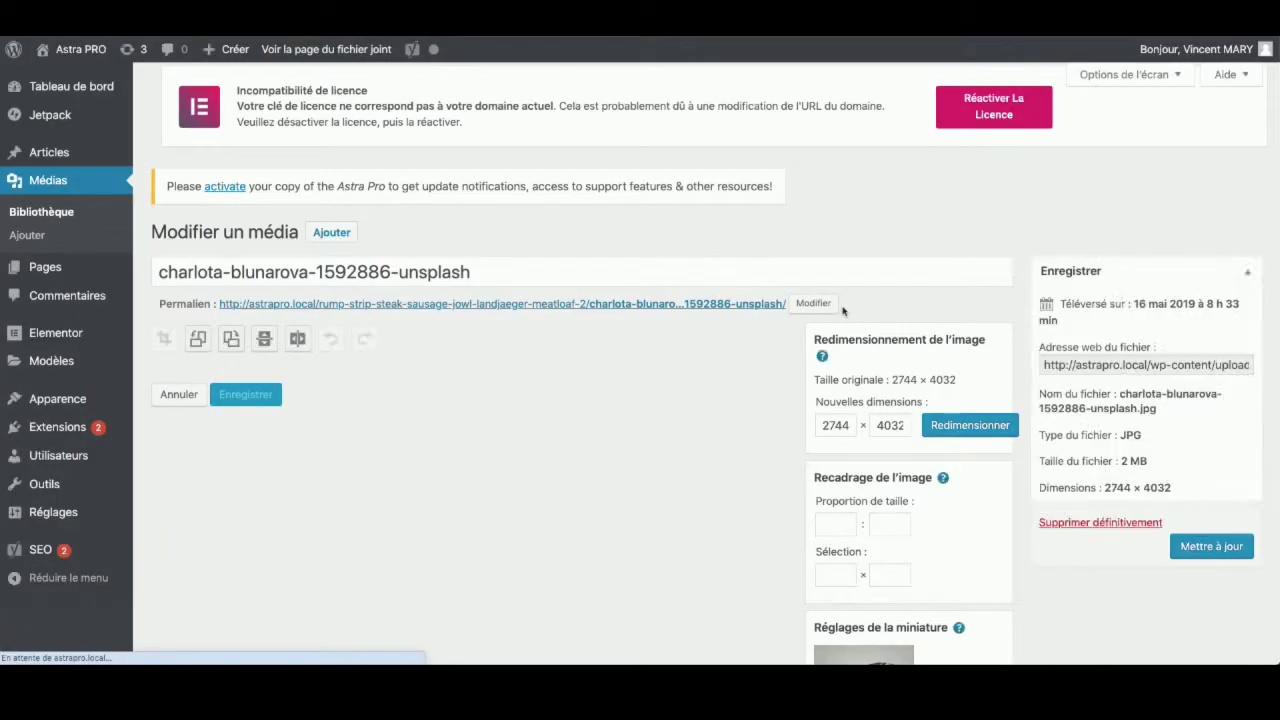
pyautogui.scroll(-2, 620, 230)
pyautogui.scroll(-2, 620, 230)
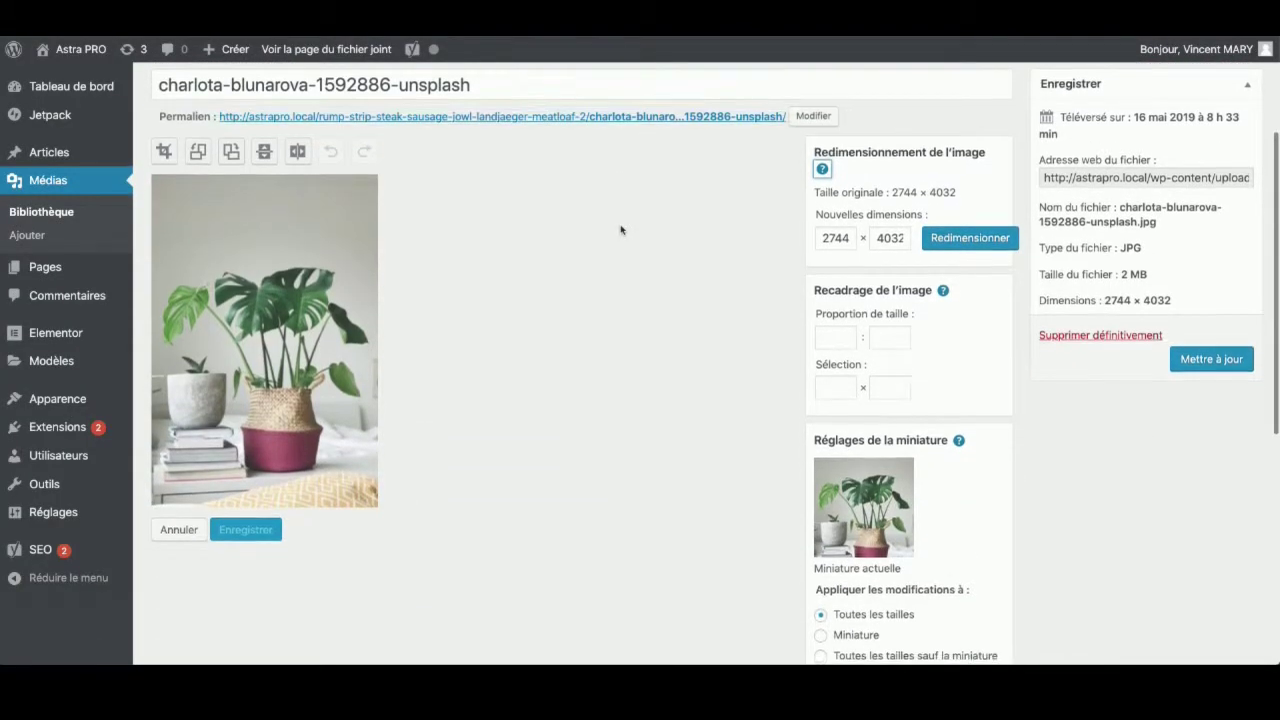
pyautogui.scroll(1, 620, 230)
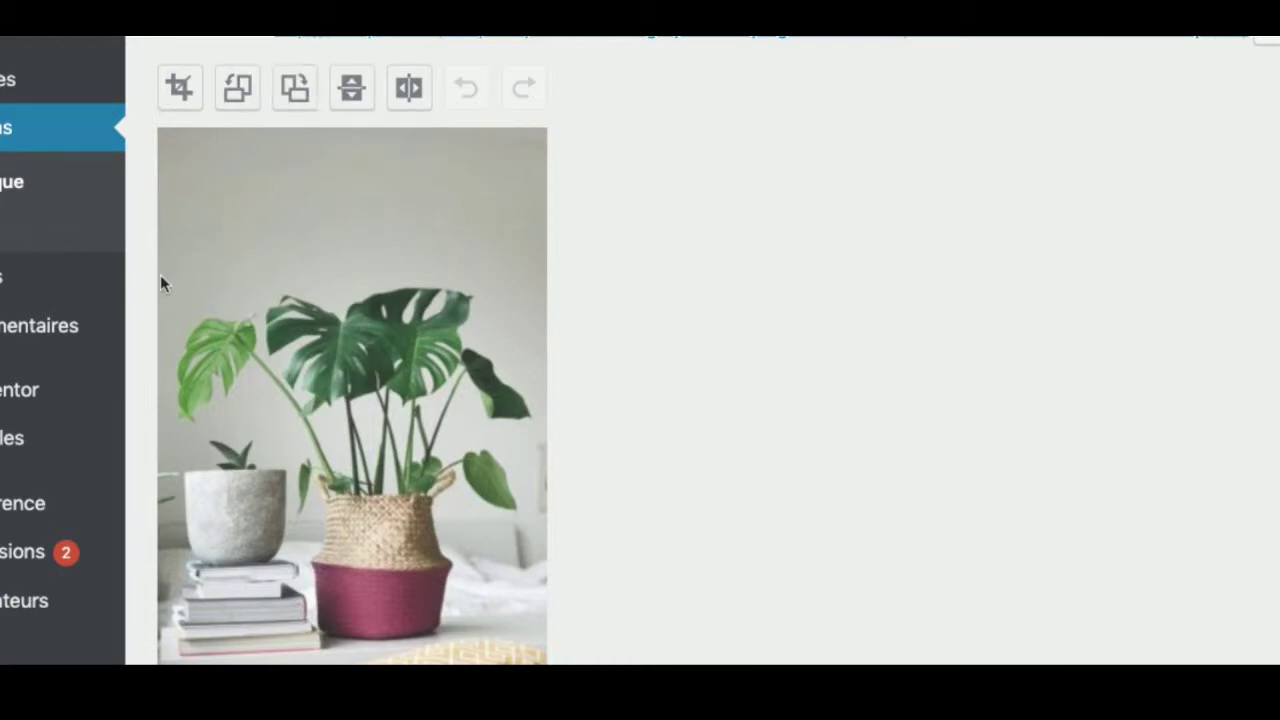
# Step: Crop the plant photo to a roughly square, full-width area of about 2742 × 2732 pixels around the plant and pots
pyautogui.moveTo(161, 274); pyautogui.dragTo(573, 577)
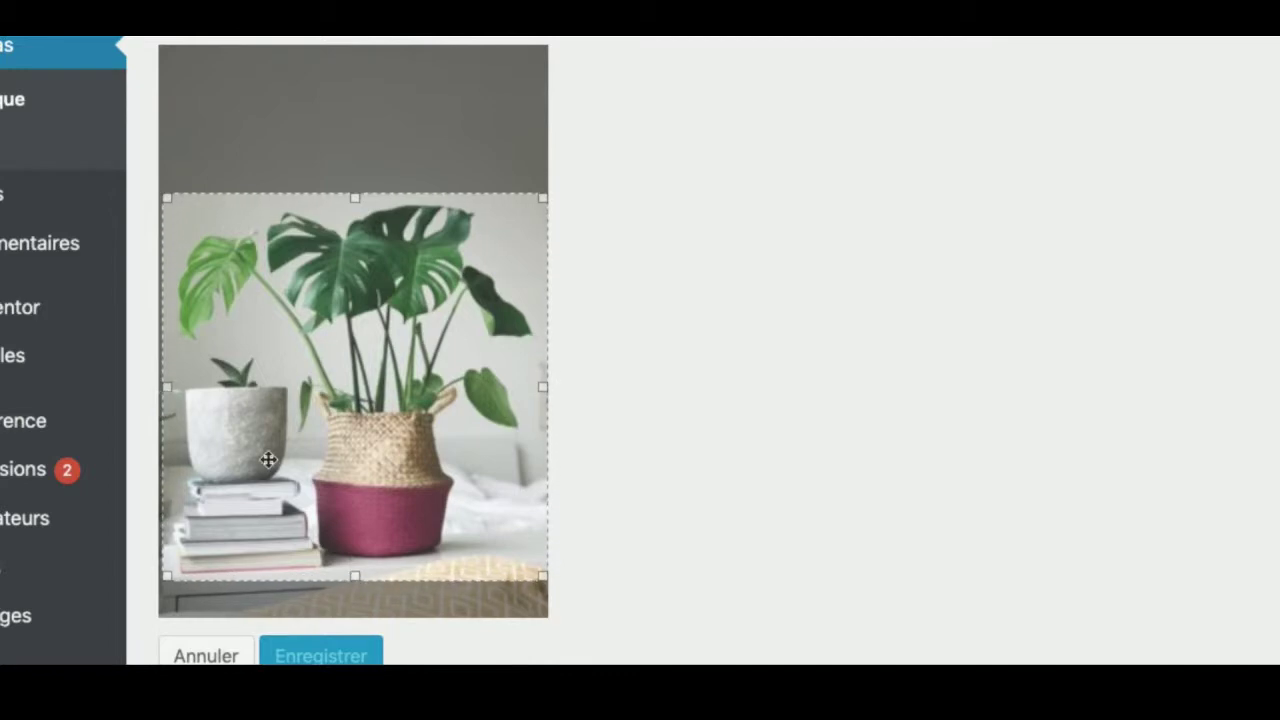
pyautogui.moveTo(166, 388); pyautogui.dragTo(149, 391)
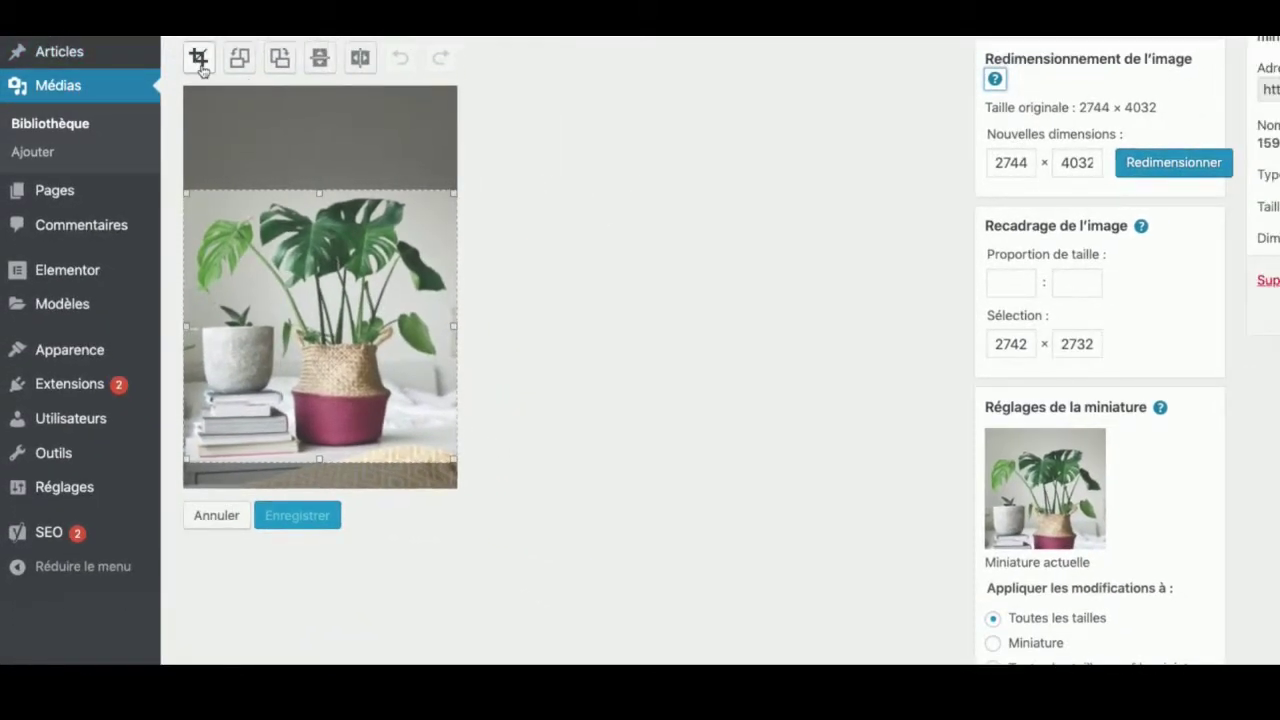
pyautogui.click(199, 60)
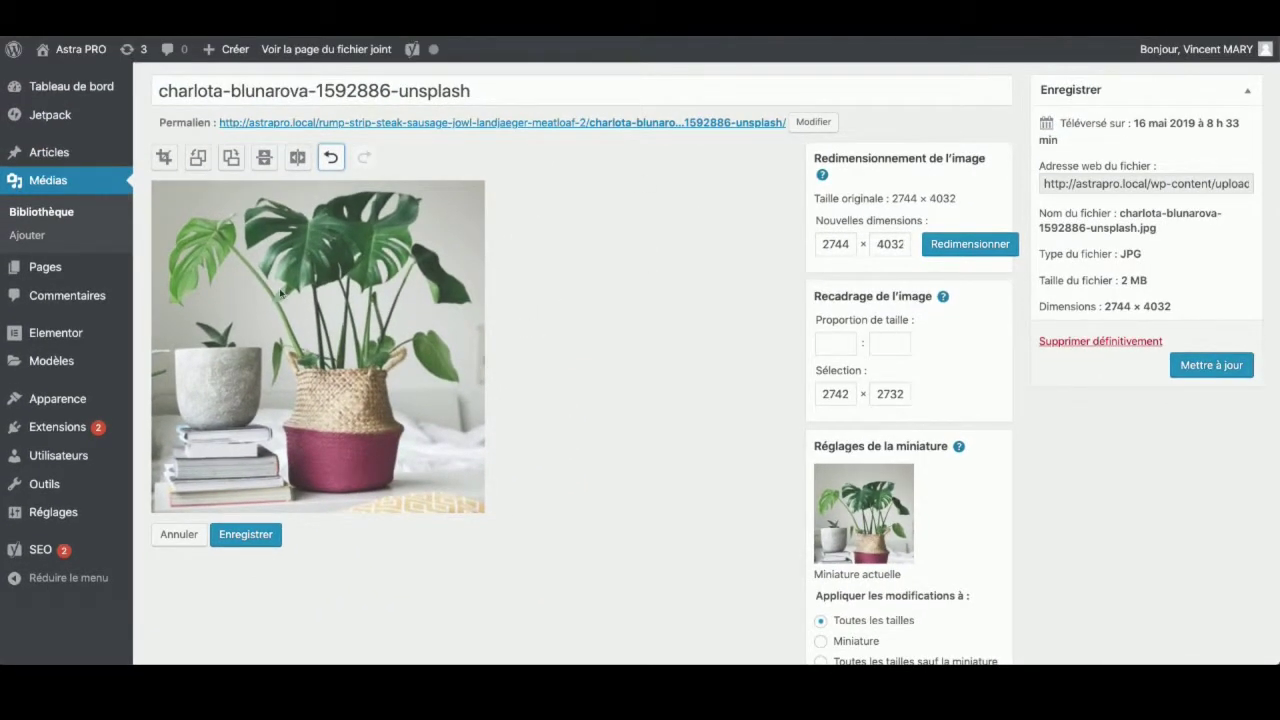
# Step: Save the cropped image, update the media entry and close the article's featured image selection
pyautogui.click(246, 540)
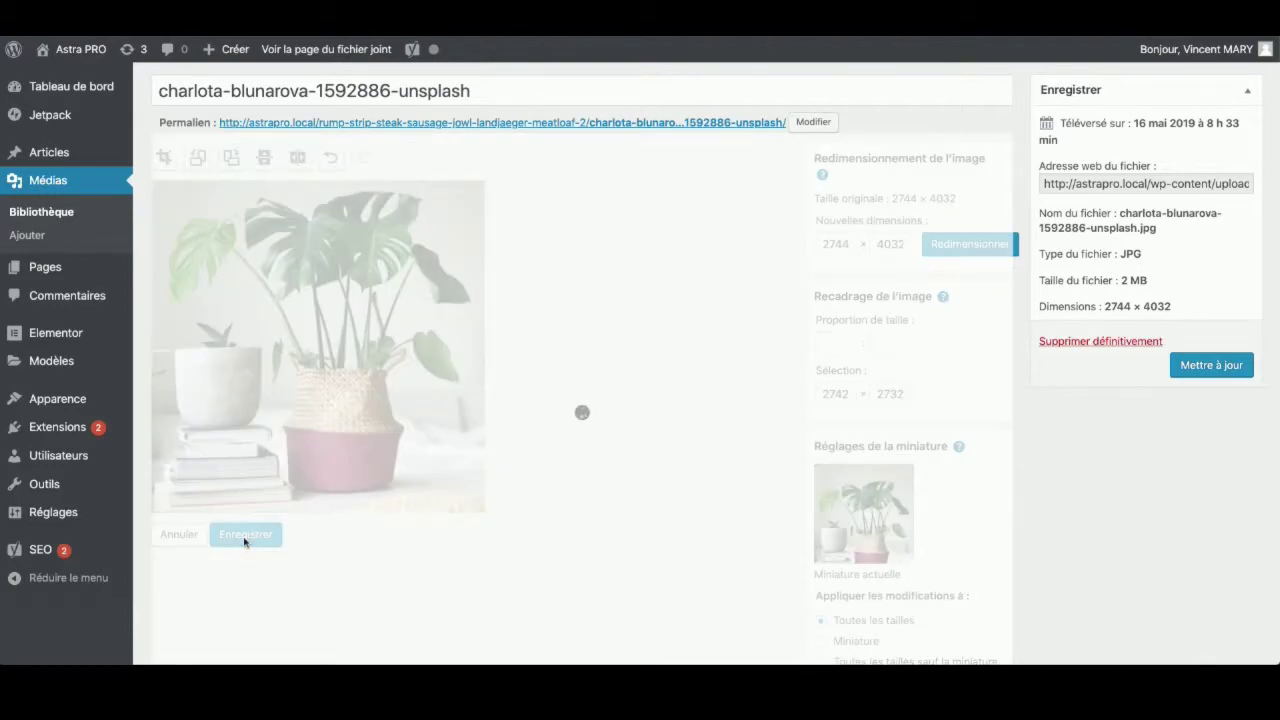
pyautogui.scroll(-7, 246, 540)
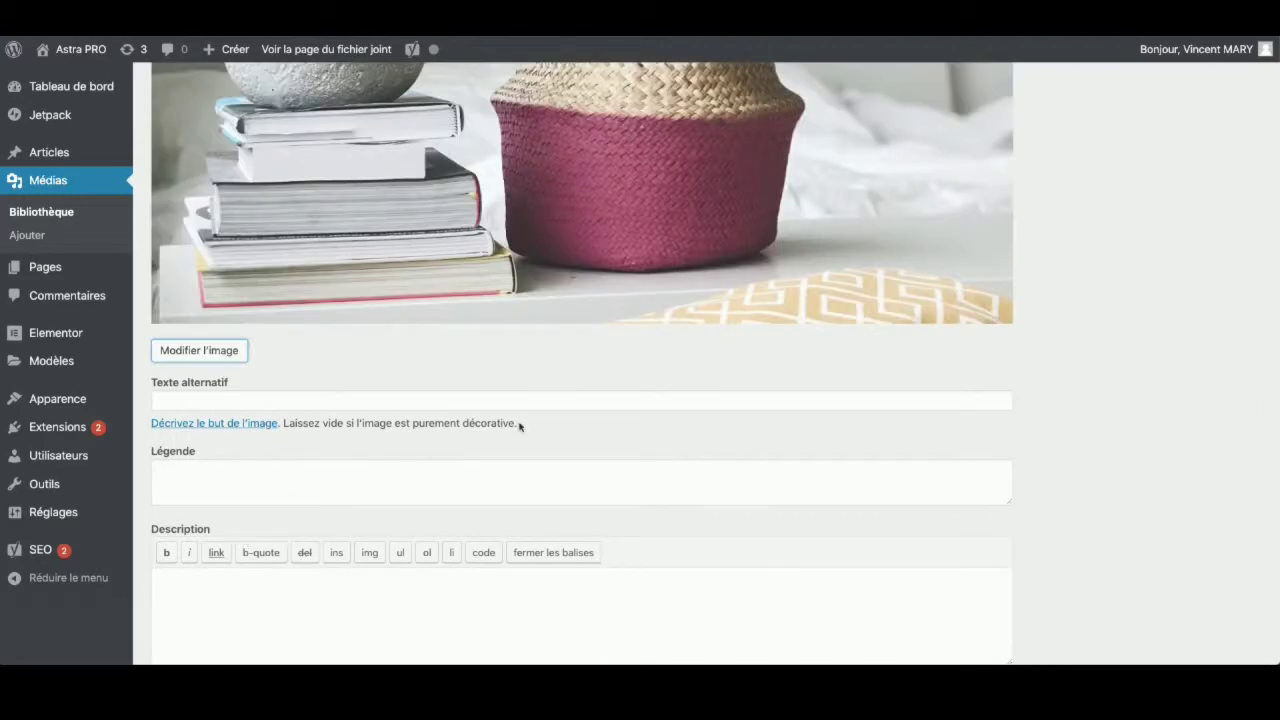
pyautogui.scroll(2, 520, 423)
pyautogui.scroll(5, 520, 423)
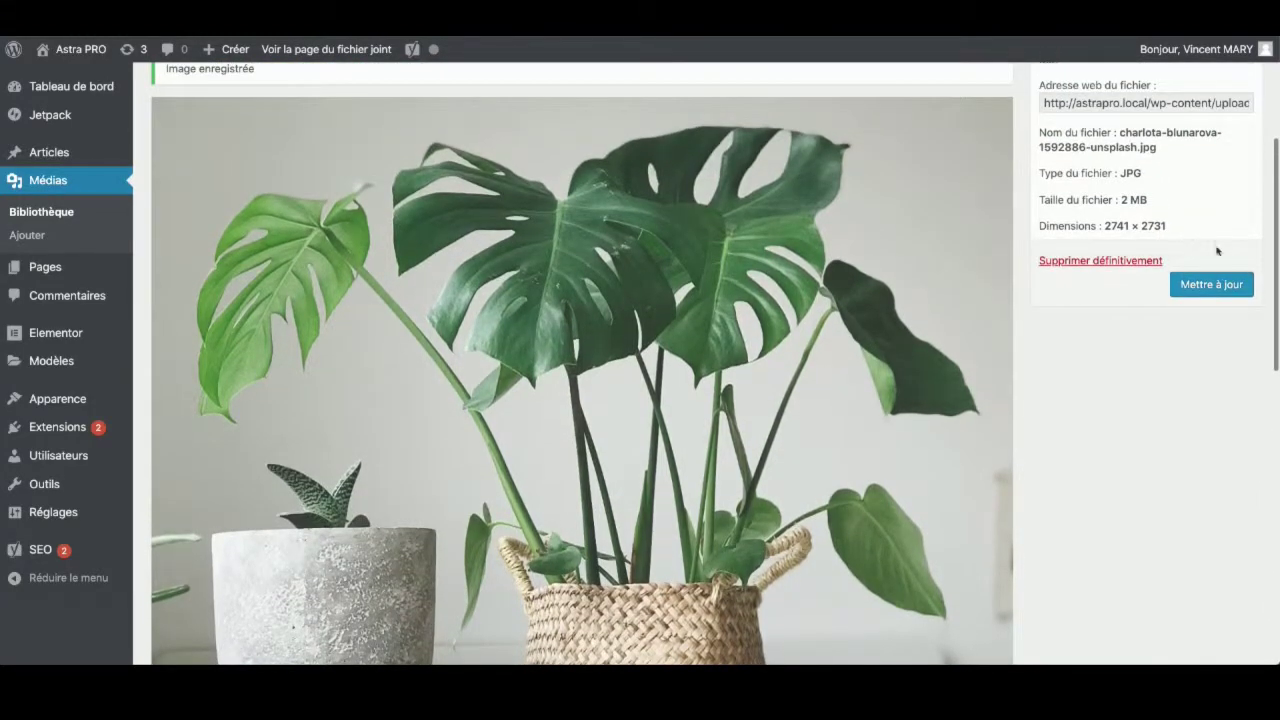
pyautogui.click(1206, 290)
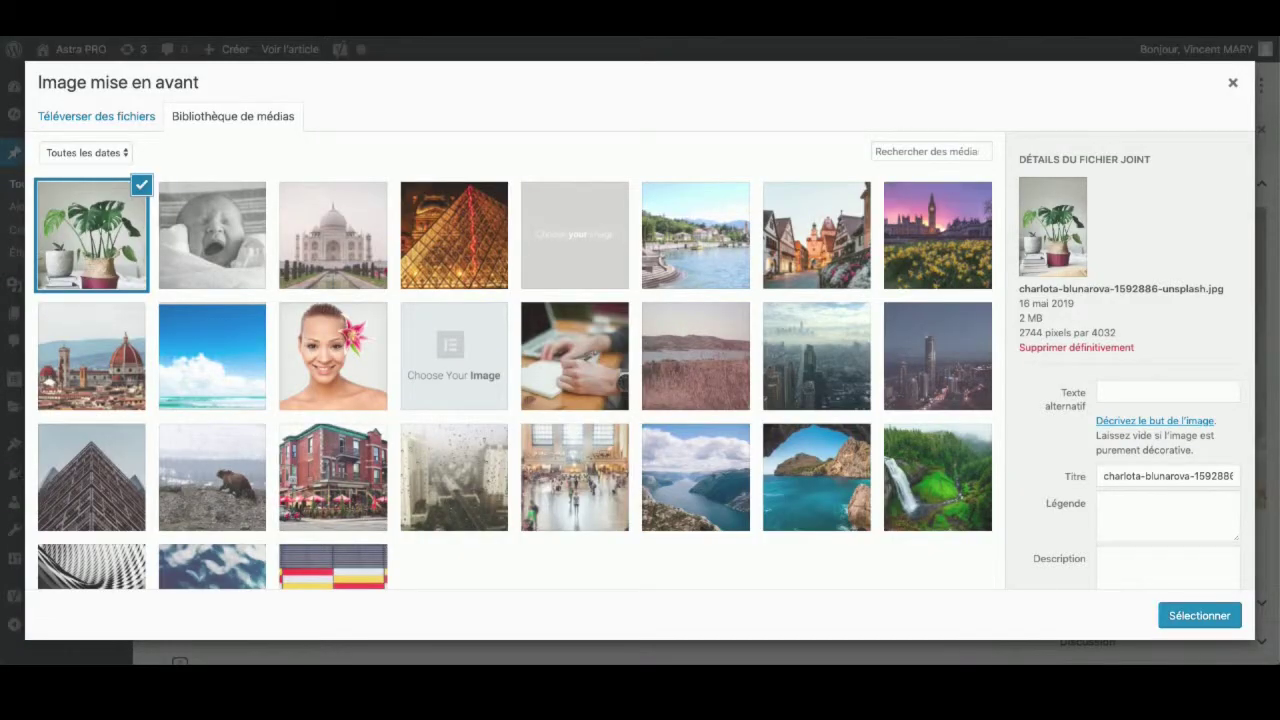
pyautogui.click(1232, 84)
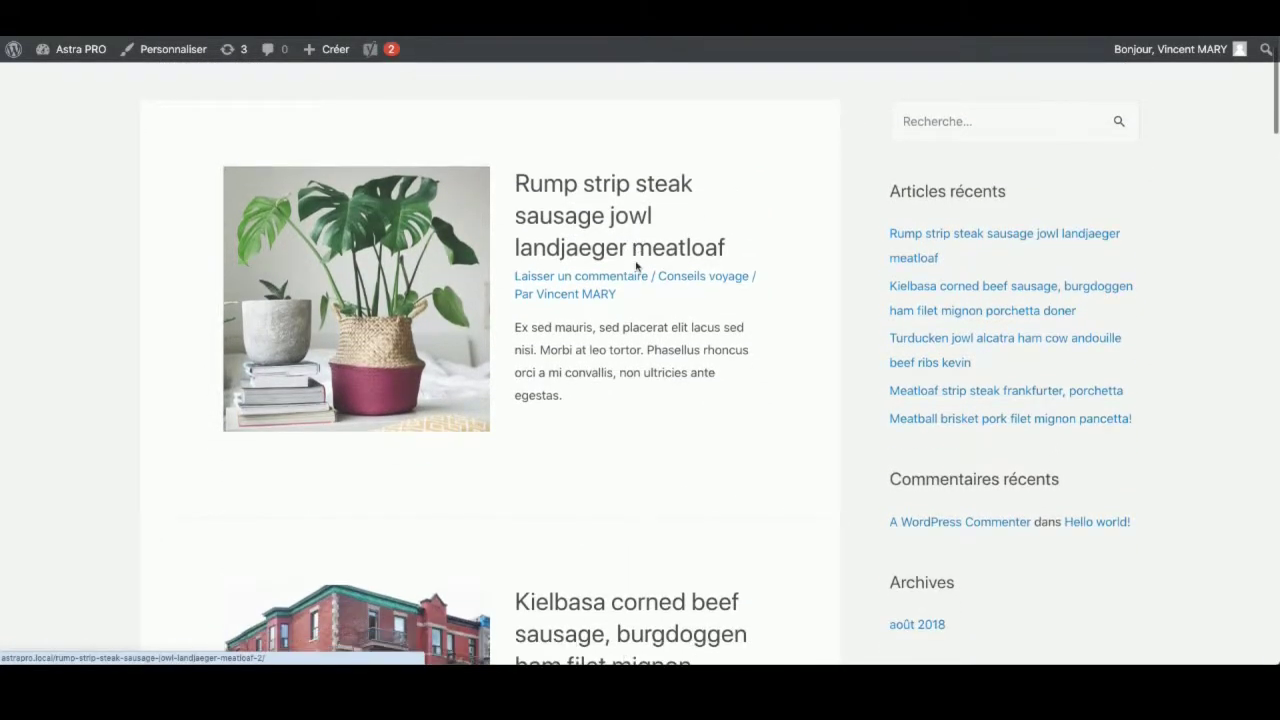
# Step: Reopen the "Rump strip steak" article for editing from the blog page and open its cropped featured image in the image editor
pyautogui.scroll(-3, 636, 266)
pyautogui.scroll(3, 636, 266)
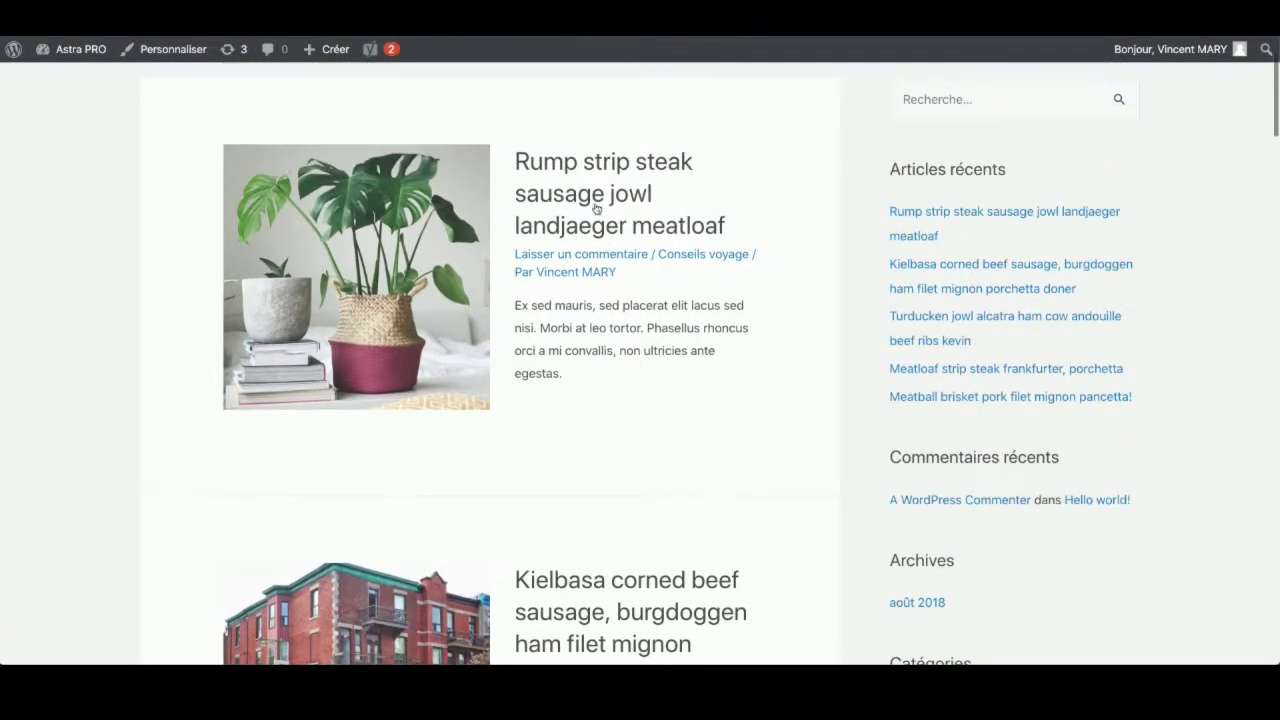
pyautogui.click(435, 231)
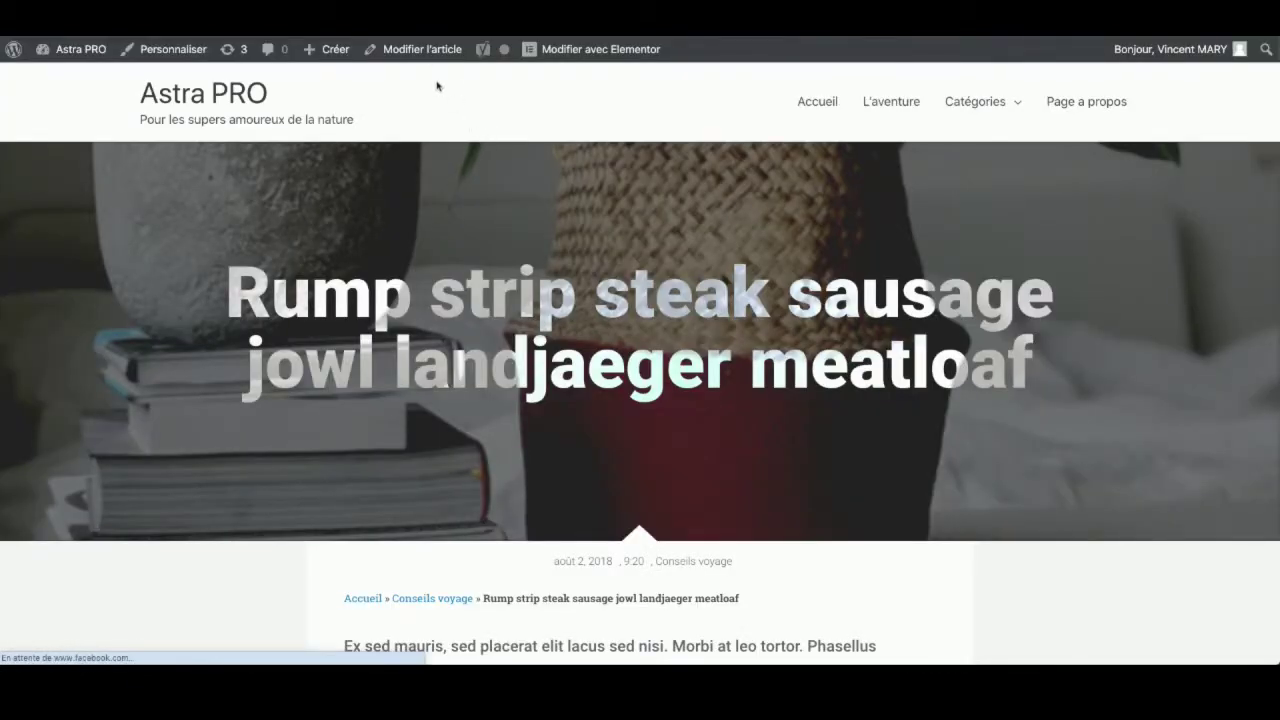
pyautogui.click(433, 58)
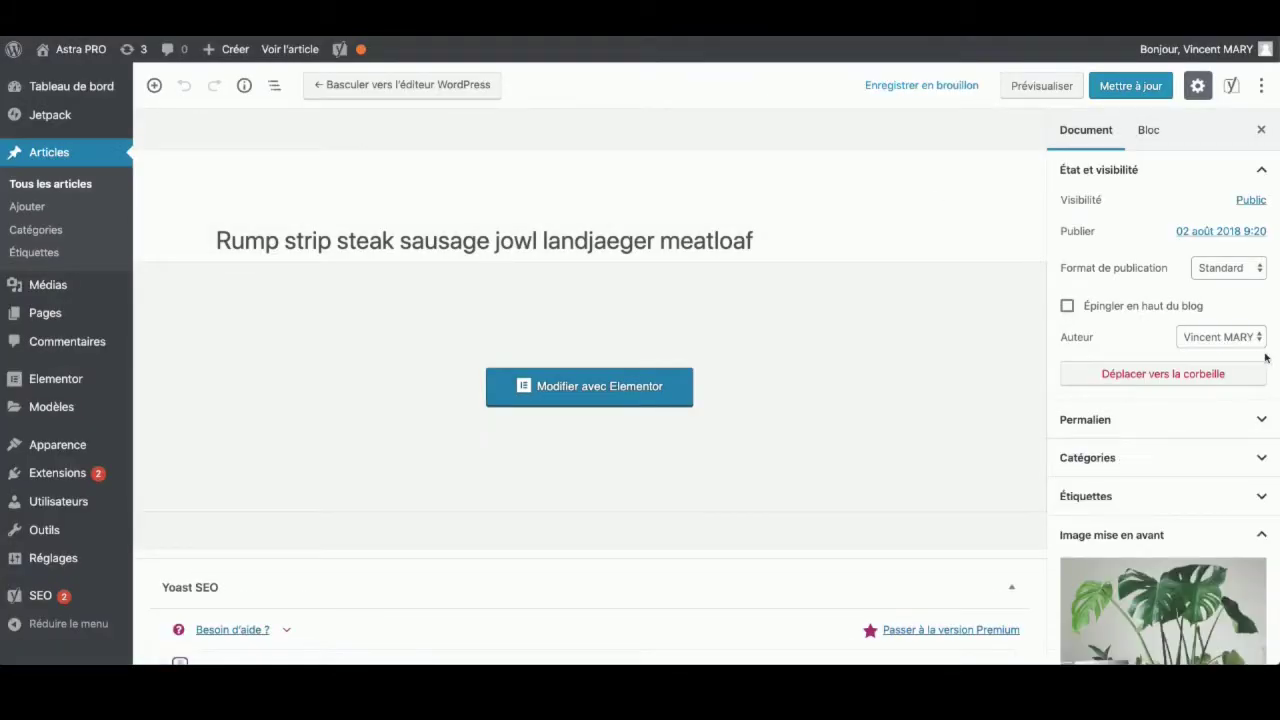
pyautogui.scroll(-3, 1265, 357)
pyautogui.click(1161, 386)
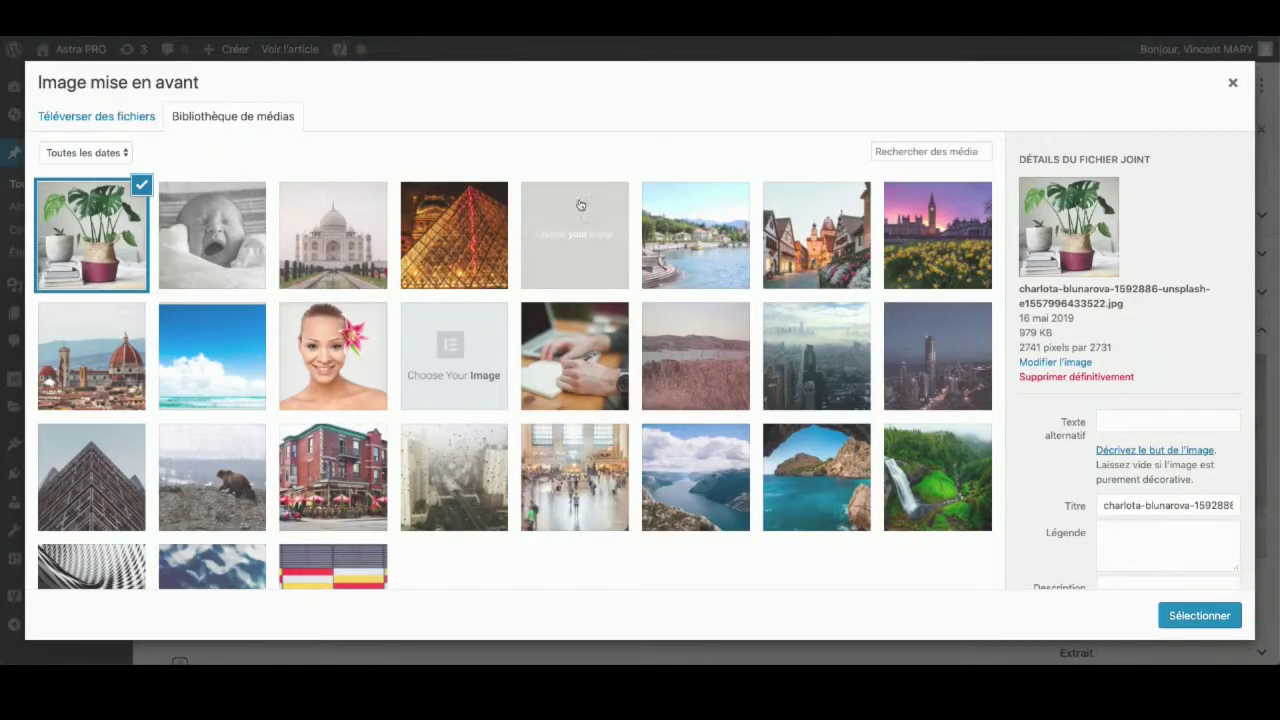
pyautogui.click(1046, 364)
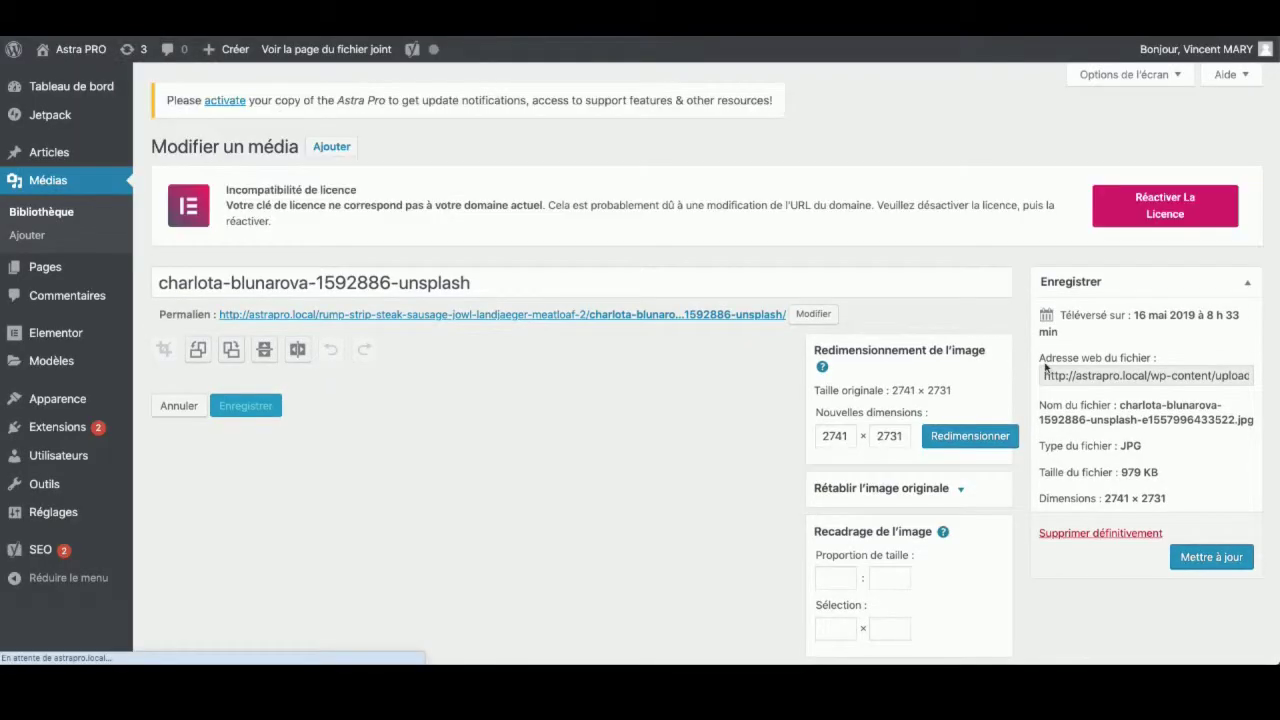
pyautogui.scroll(-3, 478, 351)
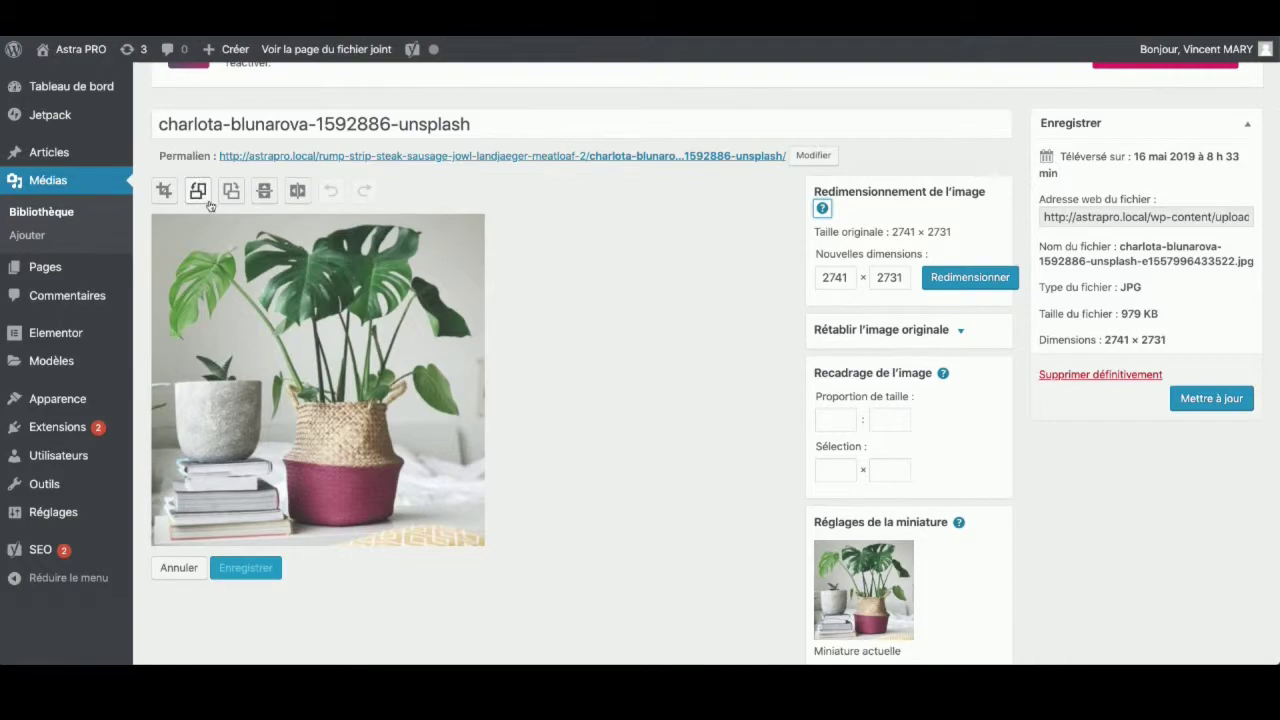
# Step: Try two counterclockwise rotations of the plant image and two clockwise rotations back
pyautogui.click(198, 192)
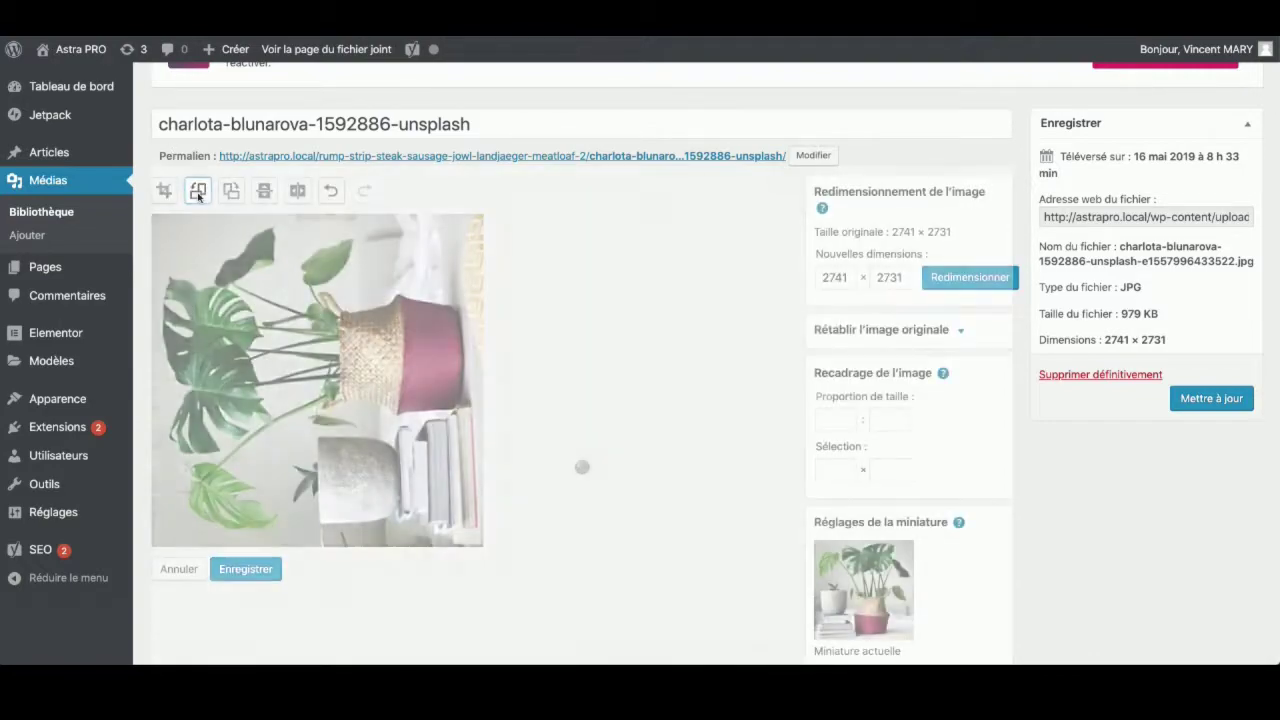
pyautogui.click(198, 193)
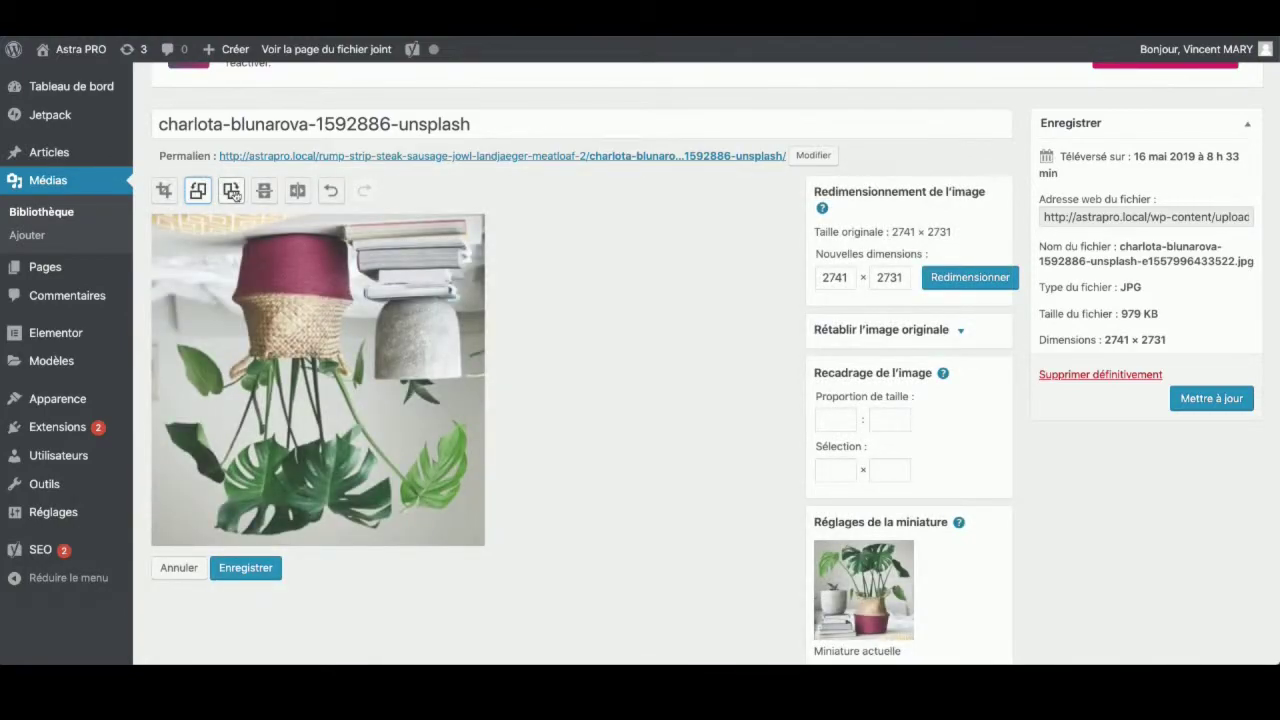
pyautogui.click(232, 193)
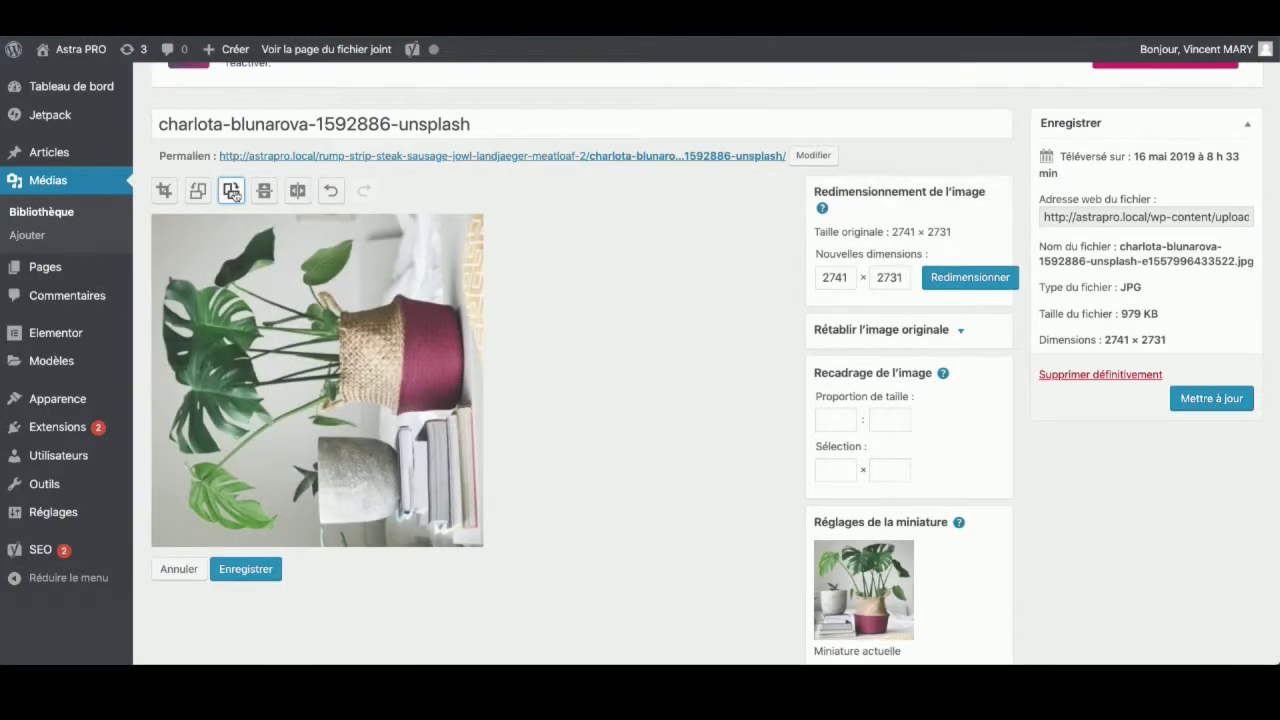
pyautogui.click(232, 193)
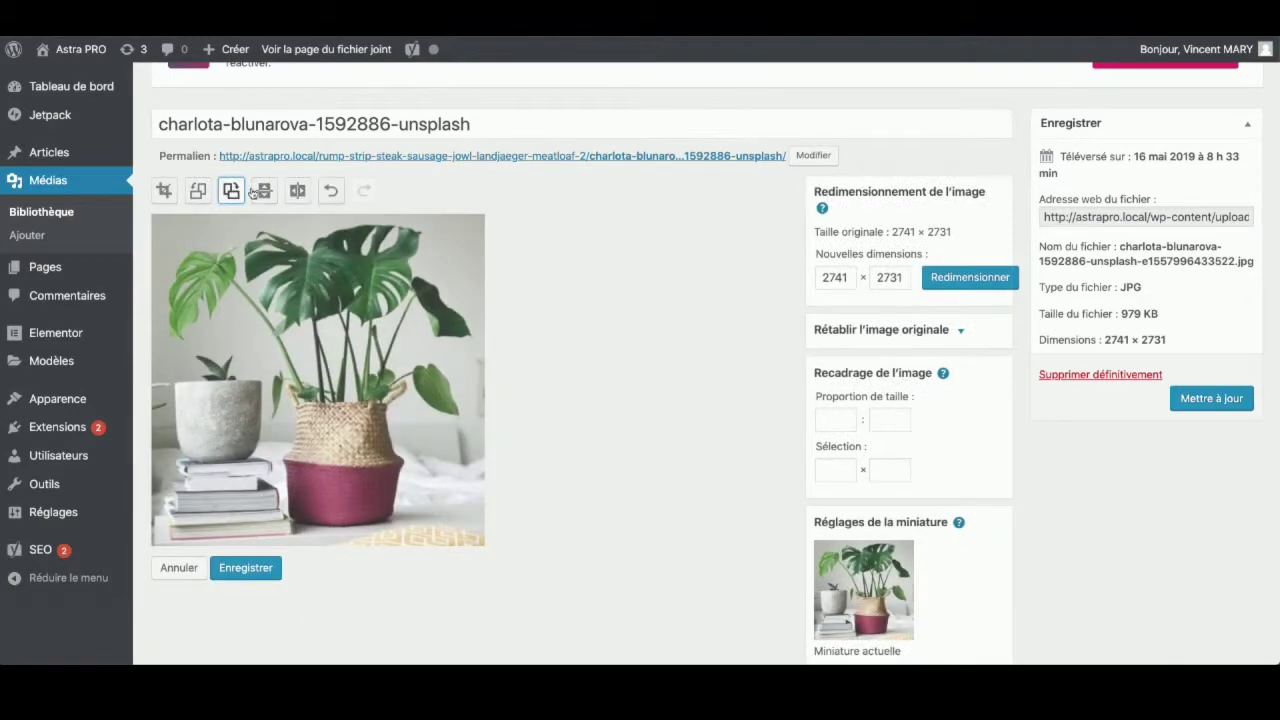
# Step: Flip the plant image vertically and horizontally, and rotate it counterclockwise once
pyautogui.click(263, 192)
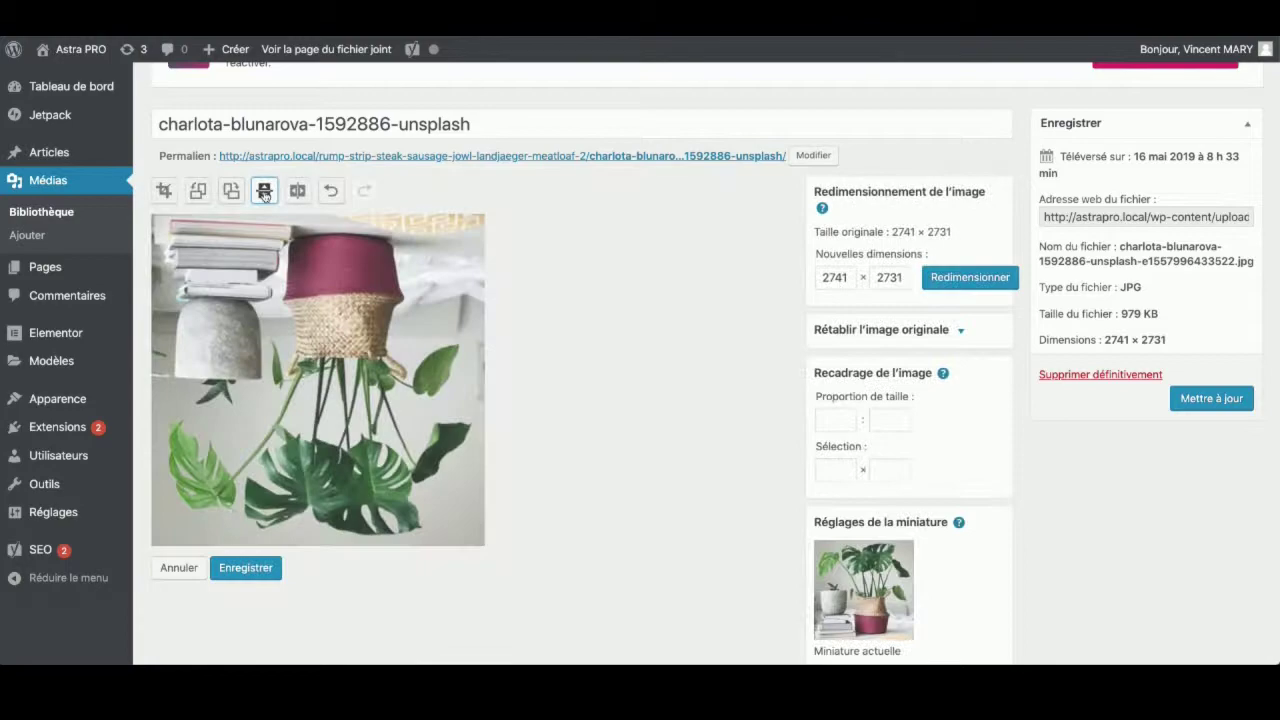
pyautogui.click(298, 191)
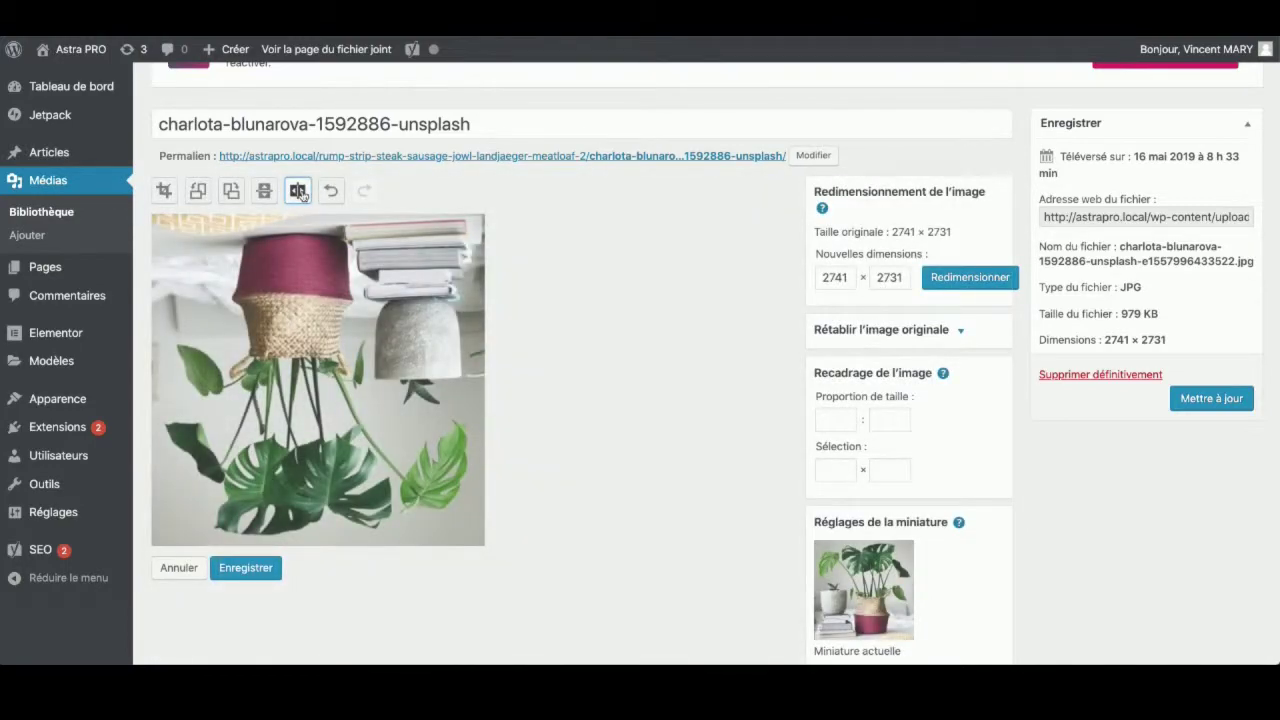
pyautogui.click(197, 191)
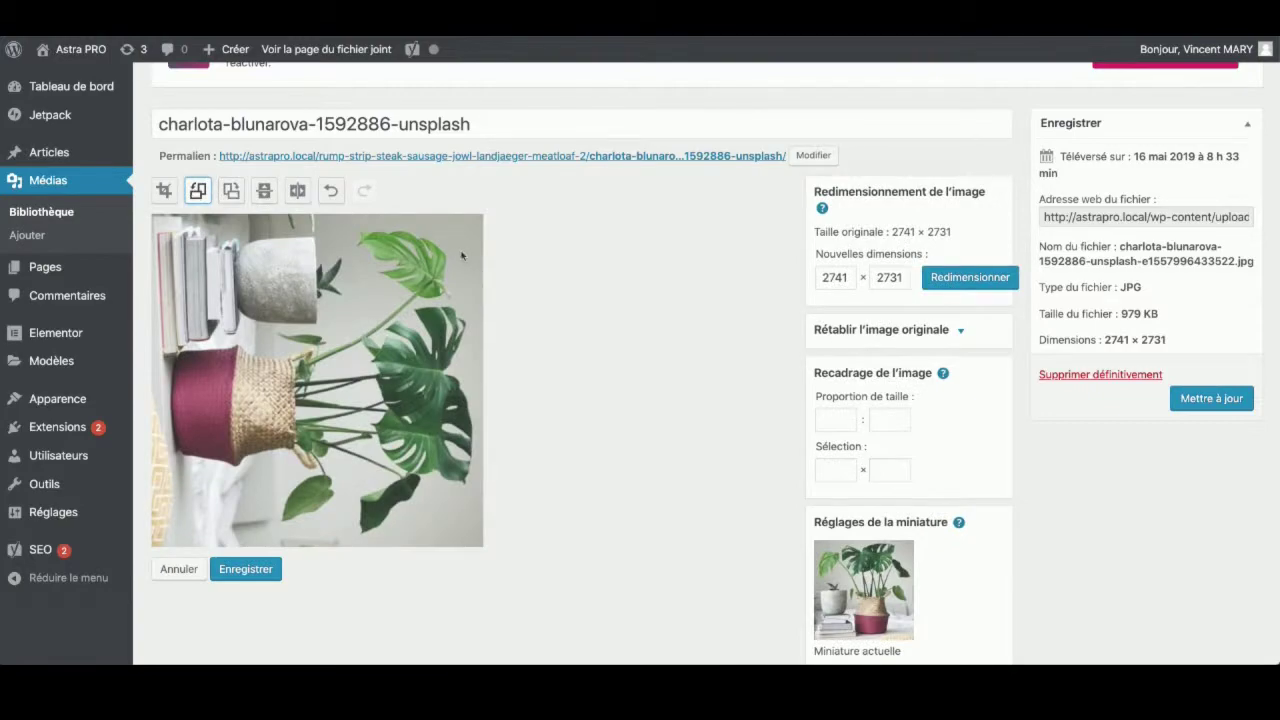
# Step: Save the flipped and rotated image, update the media entry and close the featured image selection
pyautogui.click(246, 570)
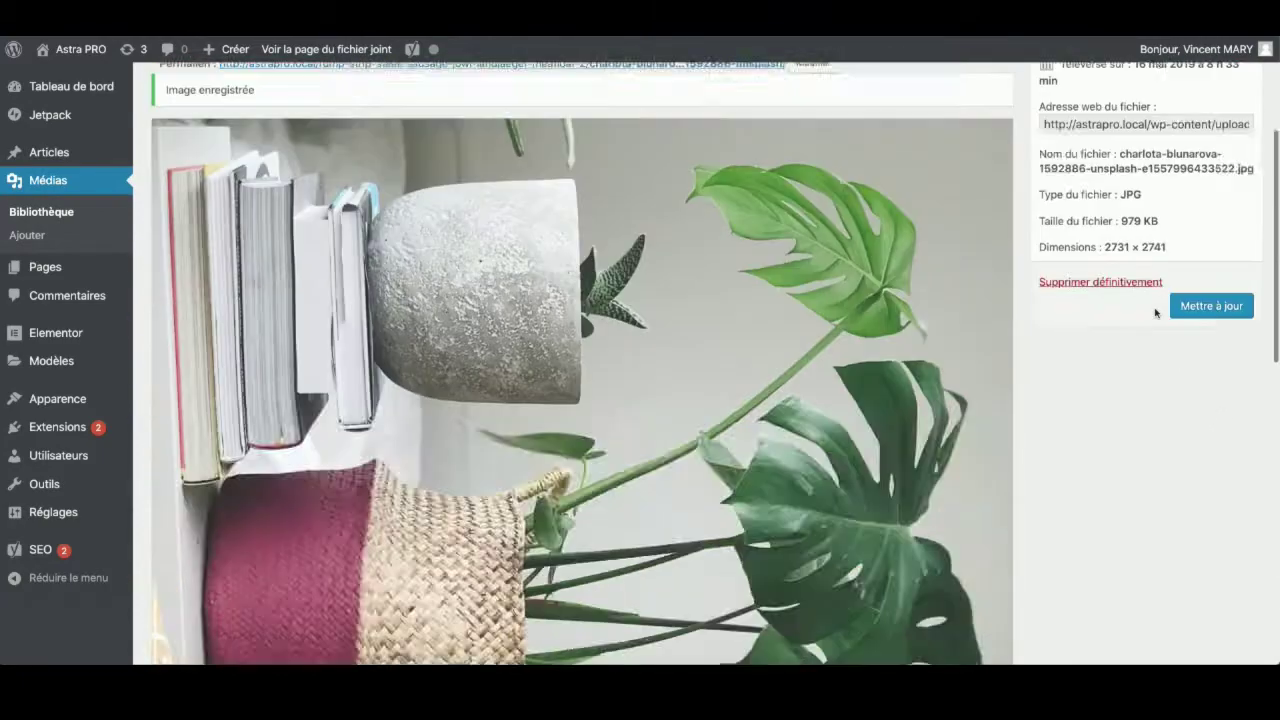
pyautogui.scroll(3, 1190, 380)
pyautogui.click(1196, 560)
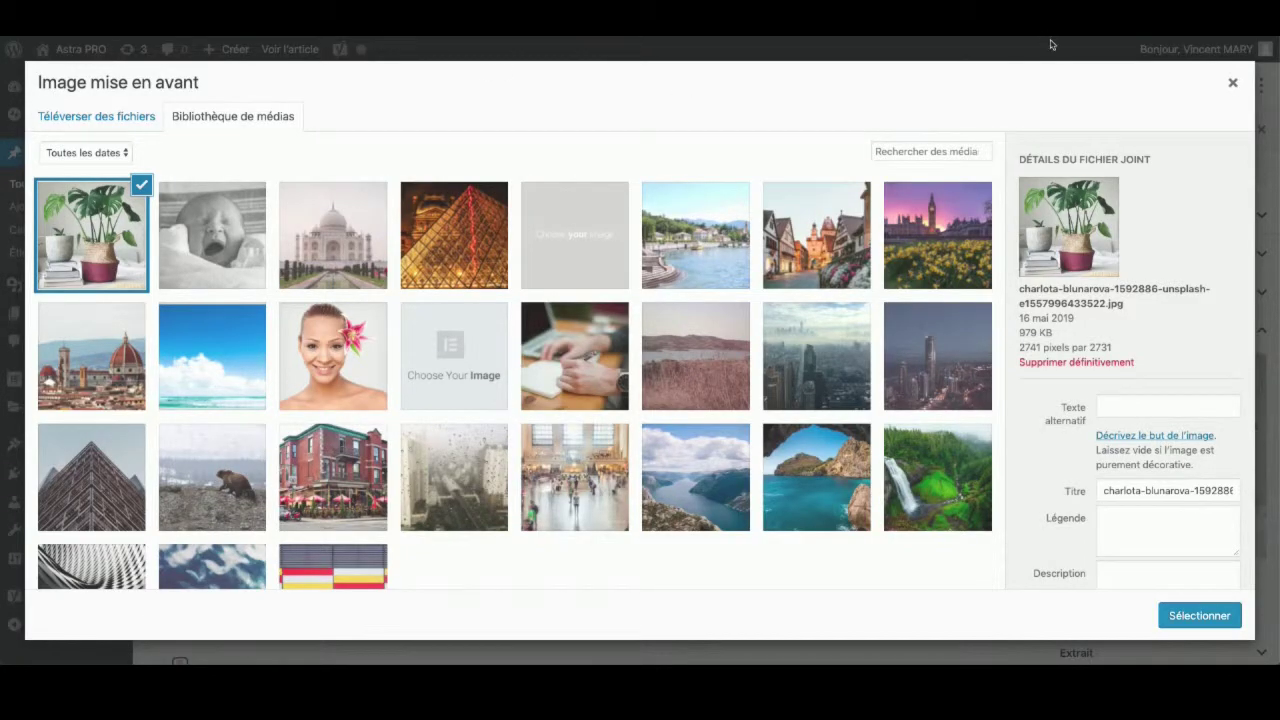
pyautogui.click(1233, 82)
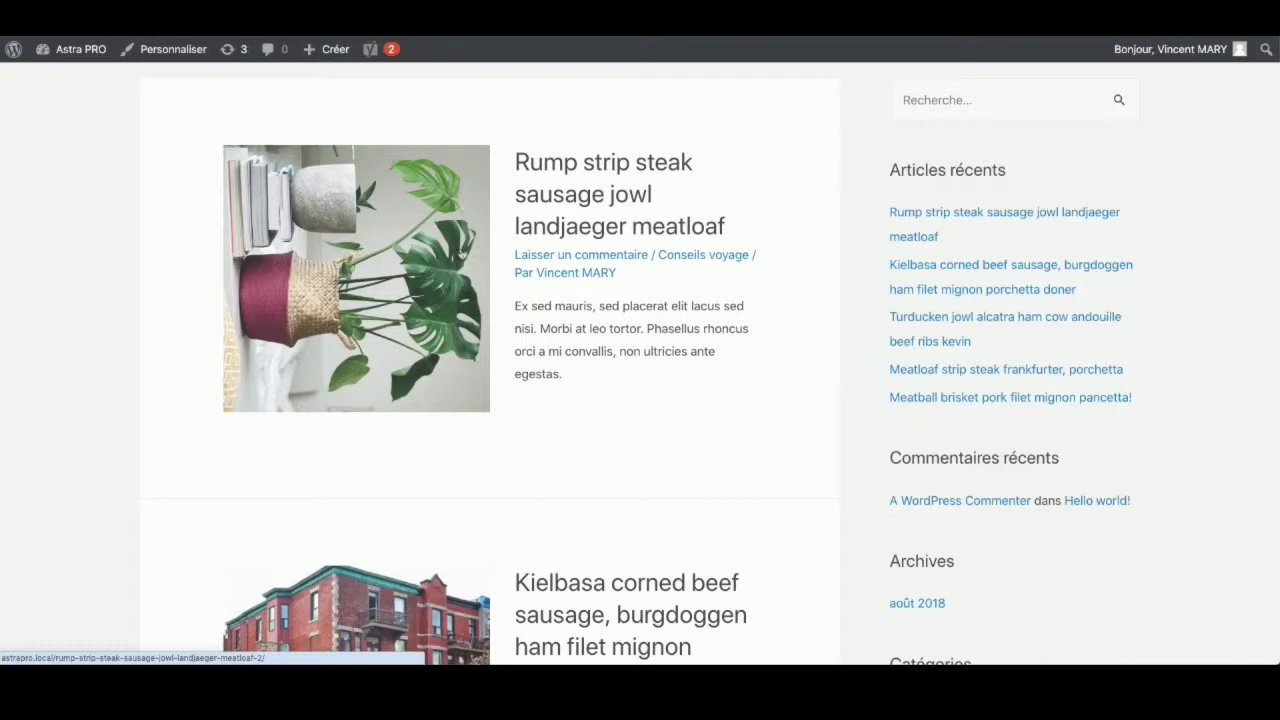
# Step: View the "Rump strip steak" article from the blog, edit it and open its rotated featured image in the image editor
pyautogui.click(389, 222)
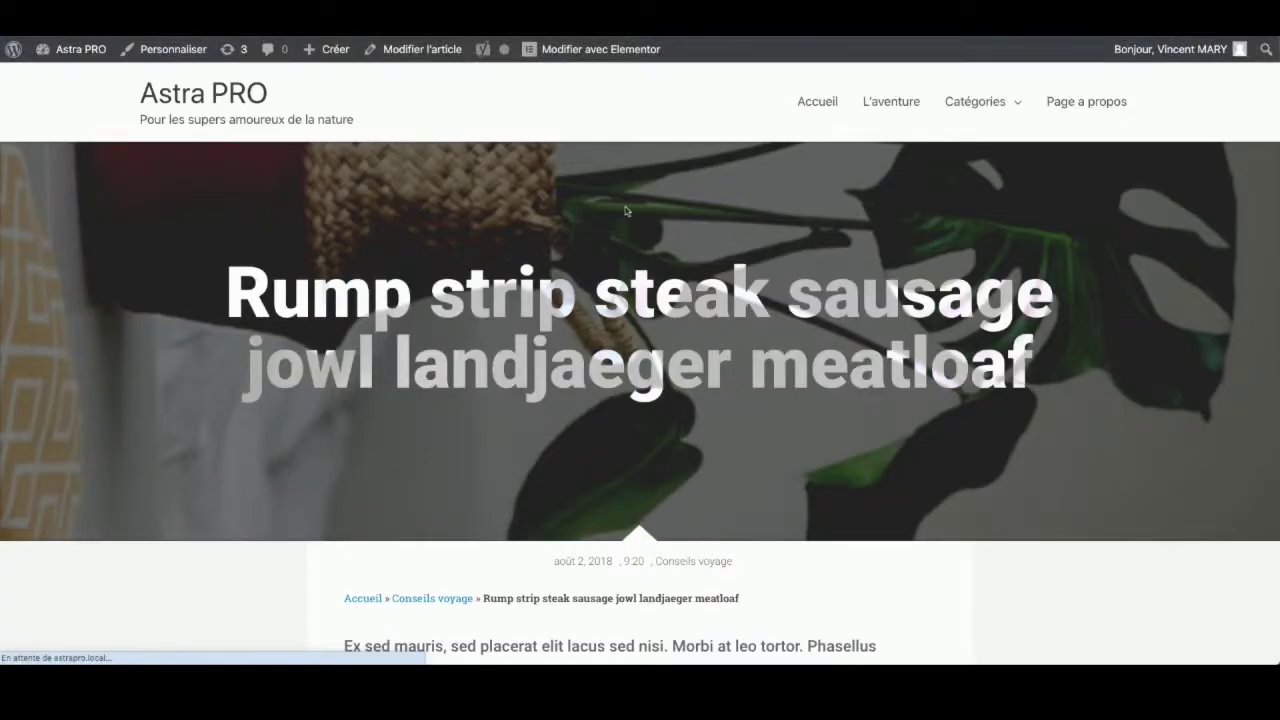
pyautogui.click(423, 58)
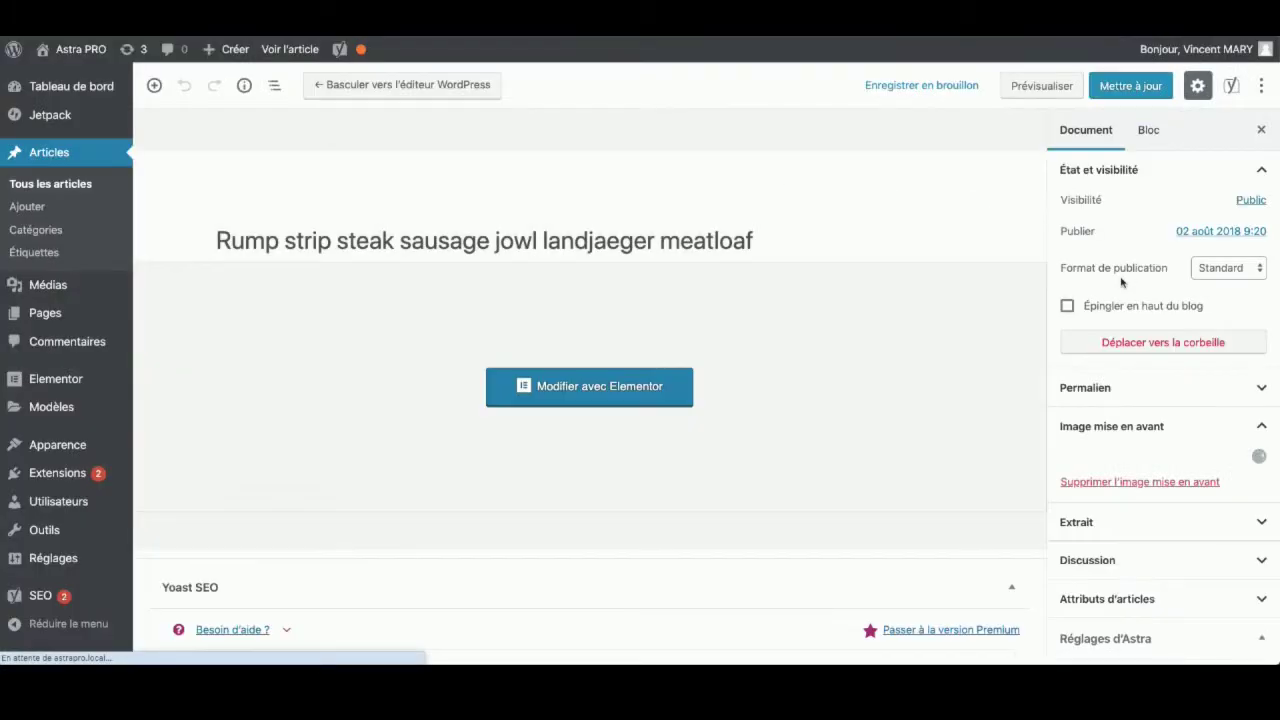
pyautogui.scroll(-2, 1100, 300)
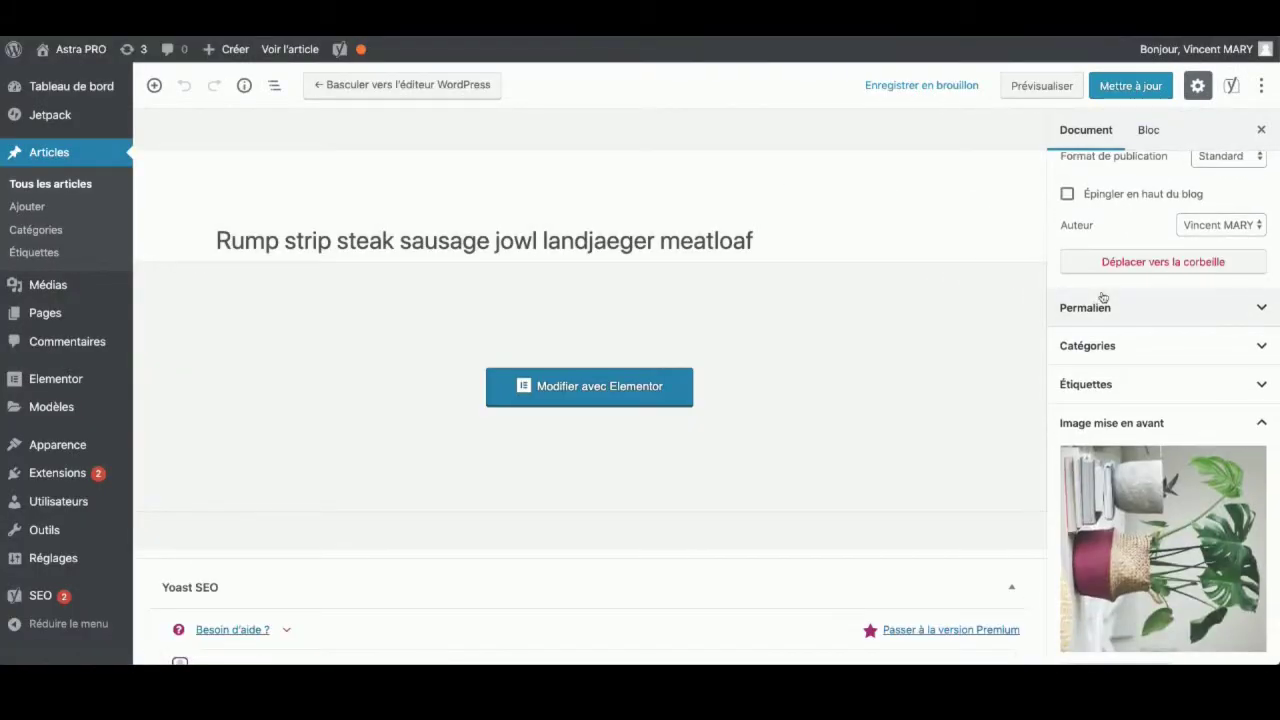
pyautogui.click(1147, 532)
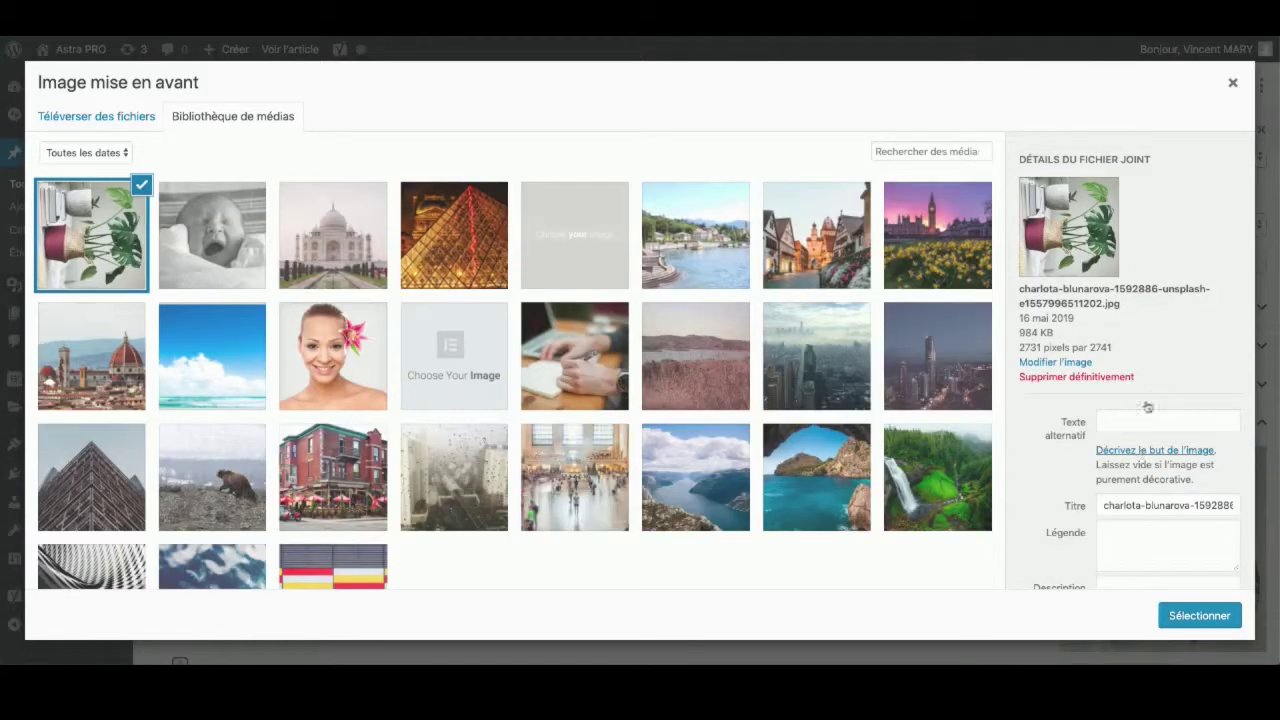
pyautogui.click(1070, 363)
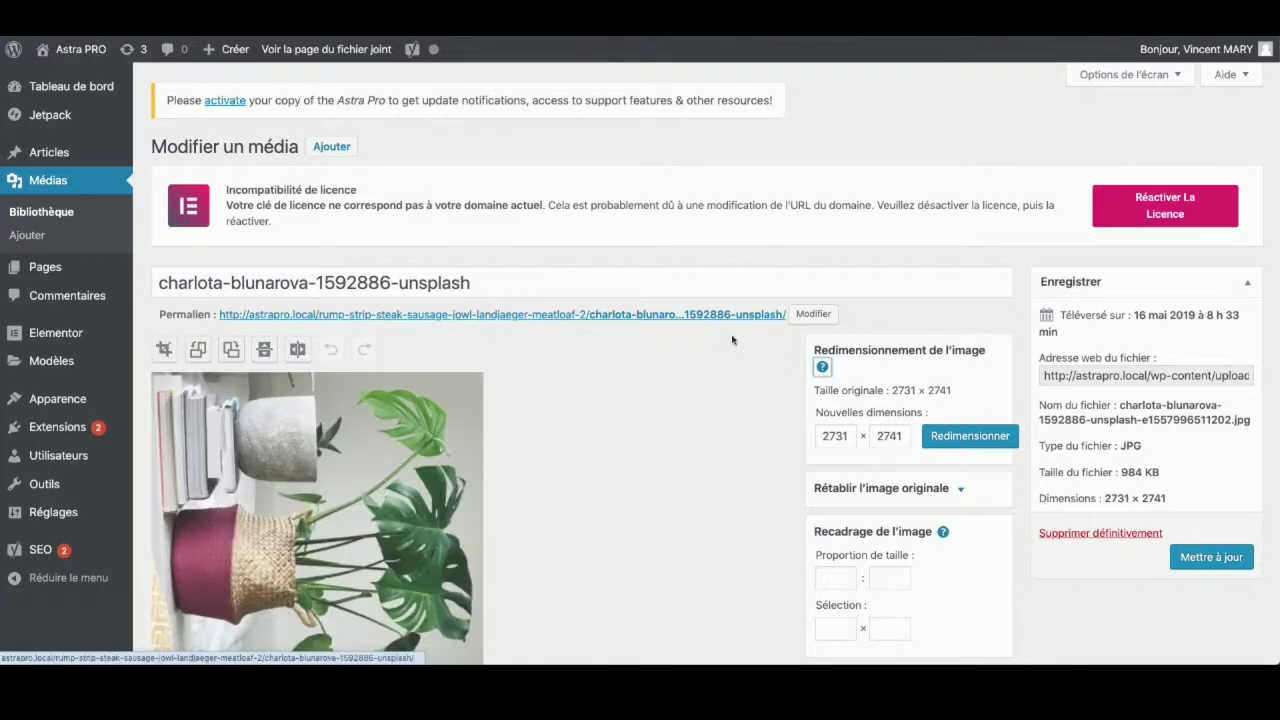
# Step: Rotate the plant image clockwise three times, flip it horizontally once and flip it vertically twice
pyautogui.scroll(-2, 844, 376)
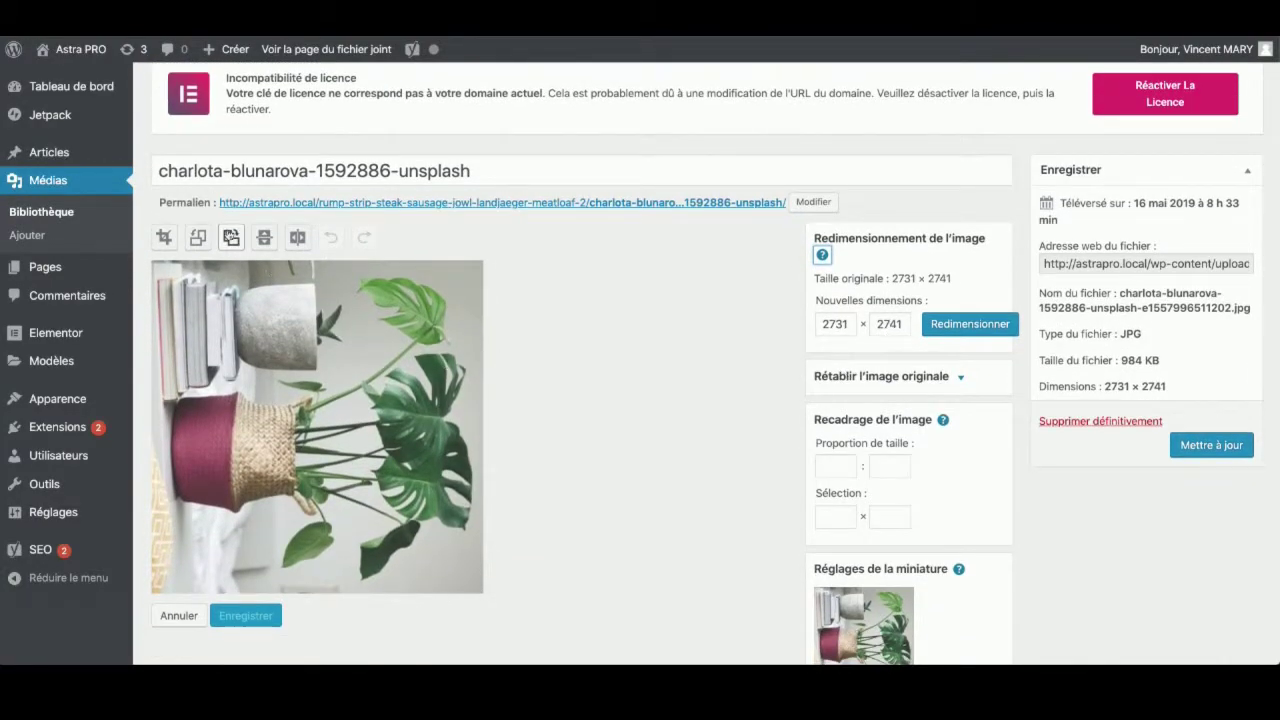
pyautogui.click(230, 240)
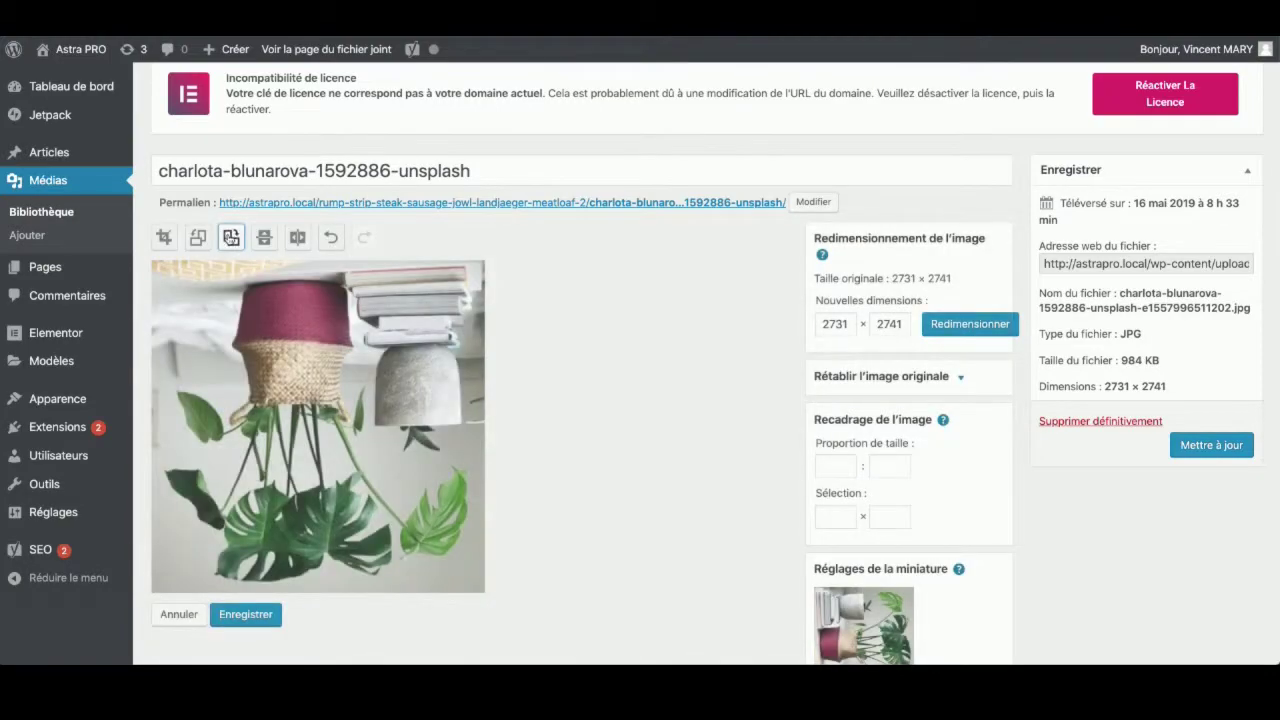
pyautogui.click(230, 237)
pyautogui.click(230, 237)
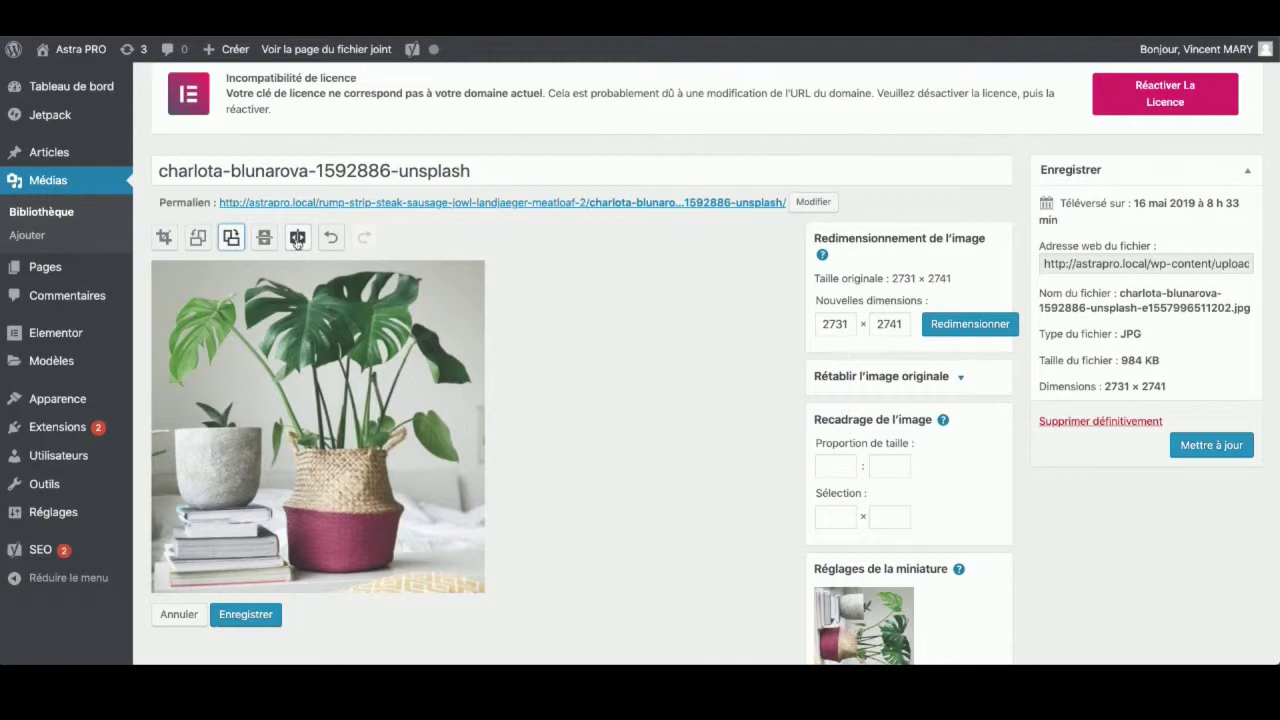
pyautogui.click(297, 240)
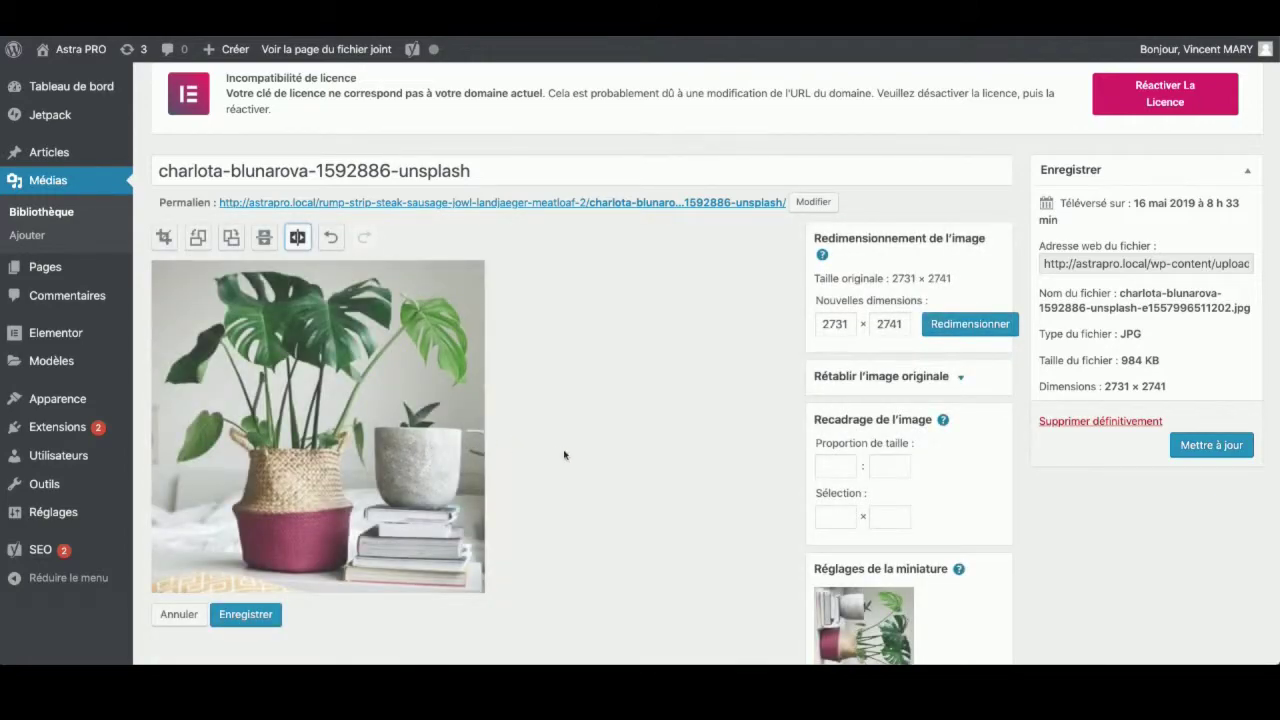
pyautogui.click(265, 240)
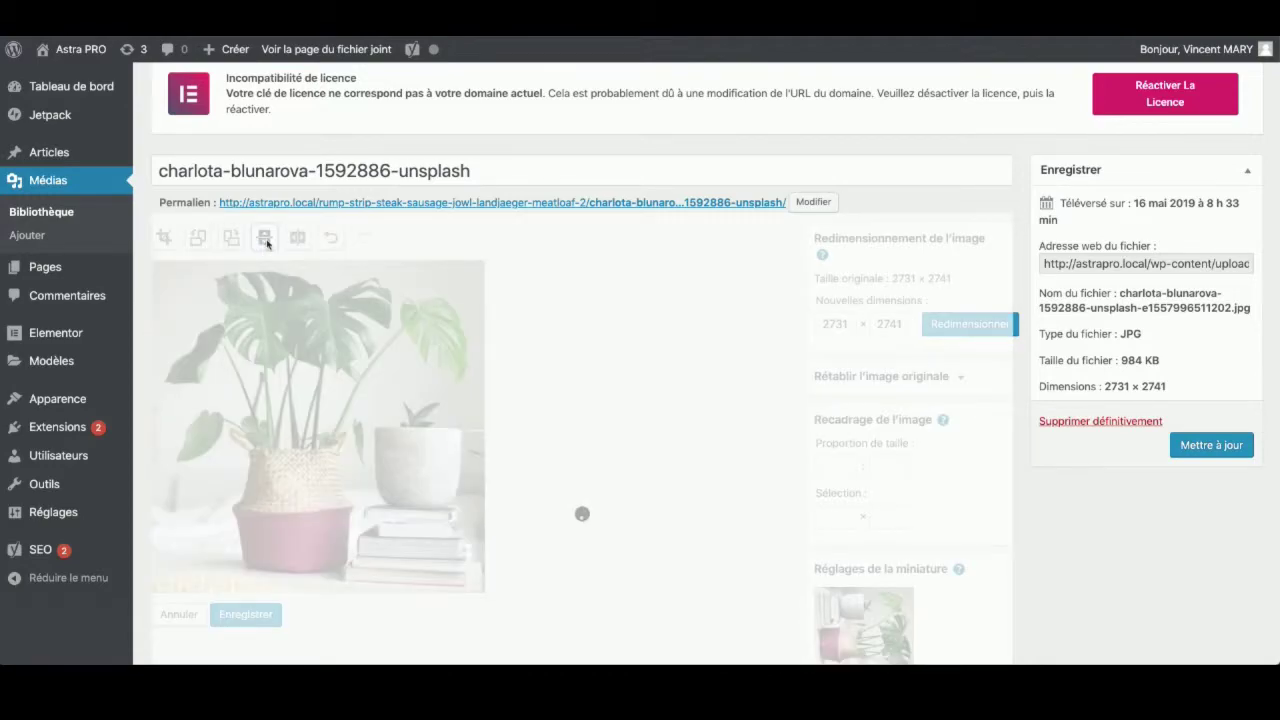
pyautogui.click(265, 240)
# Step: Resize the plant image to 100 × 100 pixels, accepting the loss of unsaved modifications
pyautogui.scroll(-1, 988, 368)
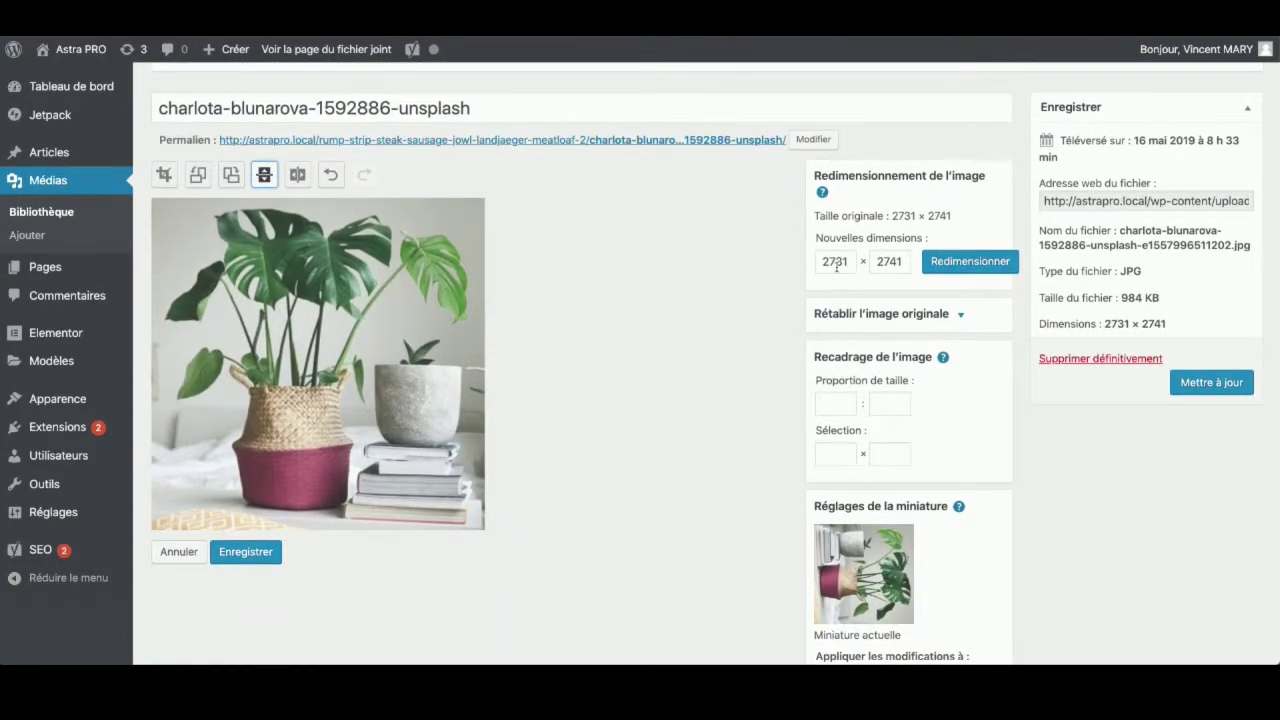
pyautogui.doubleClick(833, 262)
pyautogui.write('100')
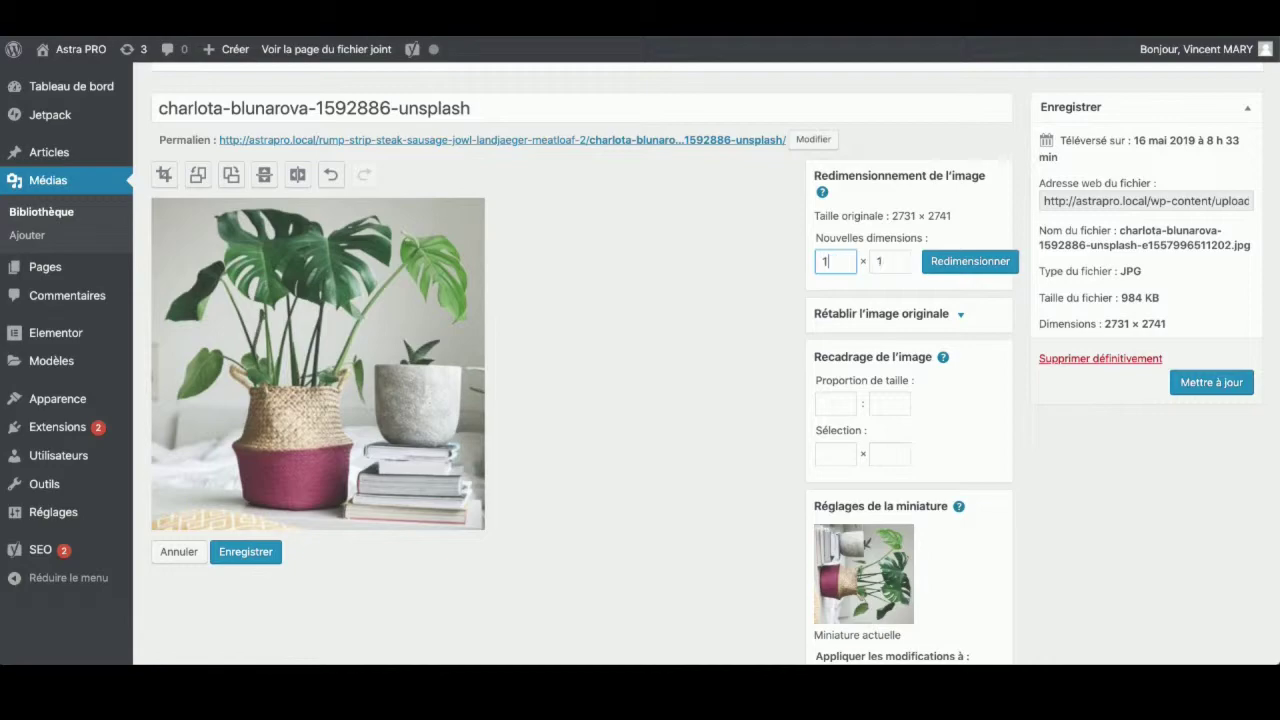
pyautogui.click(986, 262)
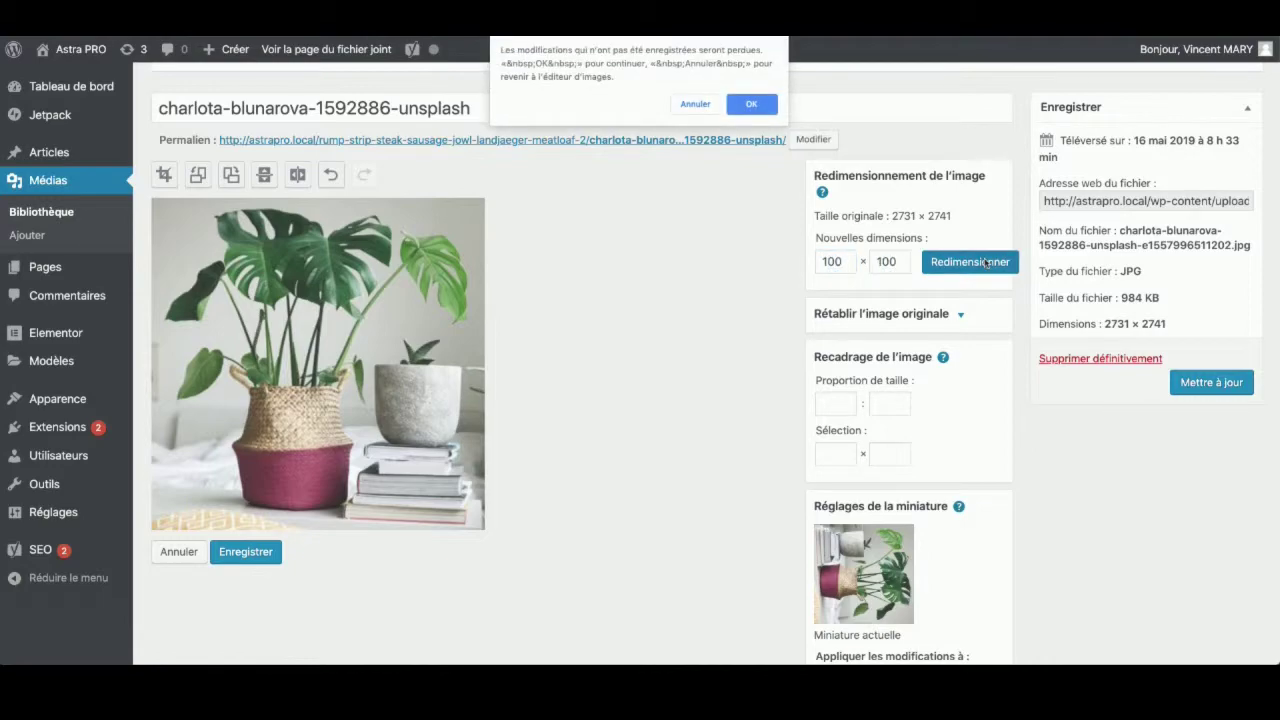
pyautogui.click(751, 104)
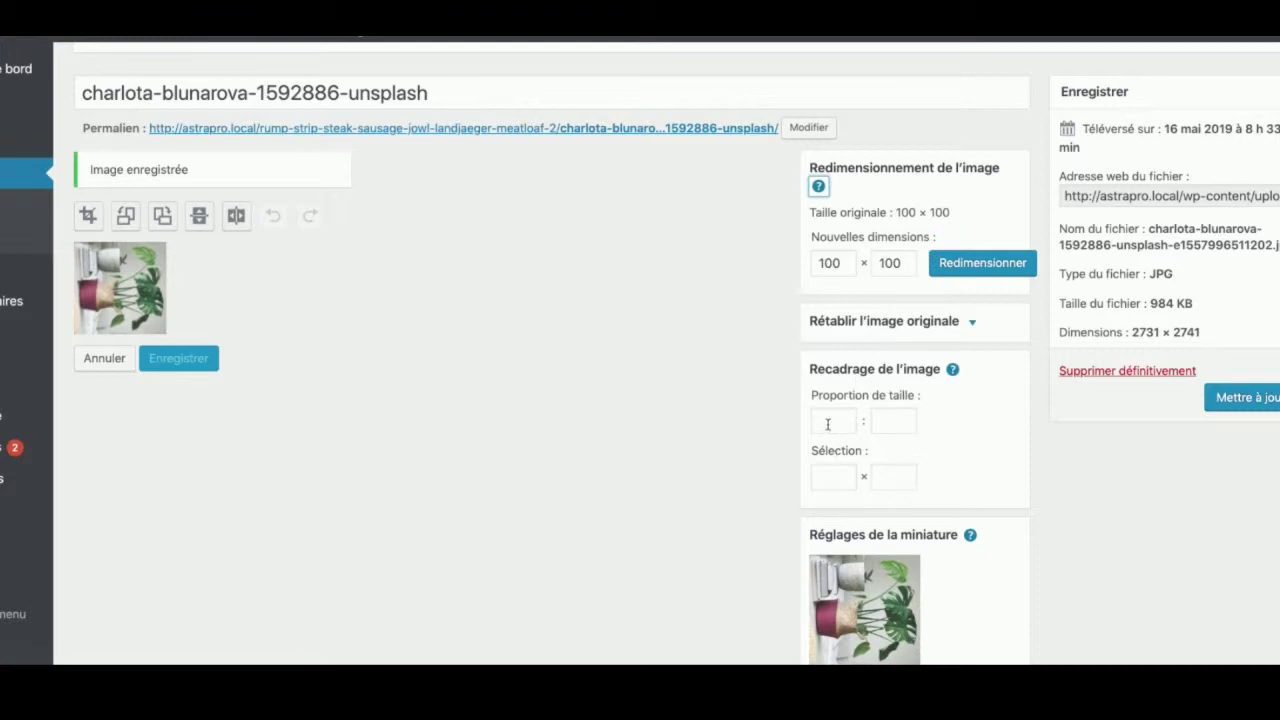
# Step: Rotate the reduced plant image clockwise until the plant stands upright, and apply the 100 × 100 resizing again
pyautogui.scroll(-5, 844, 427)
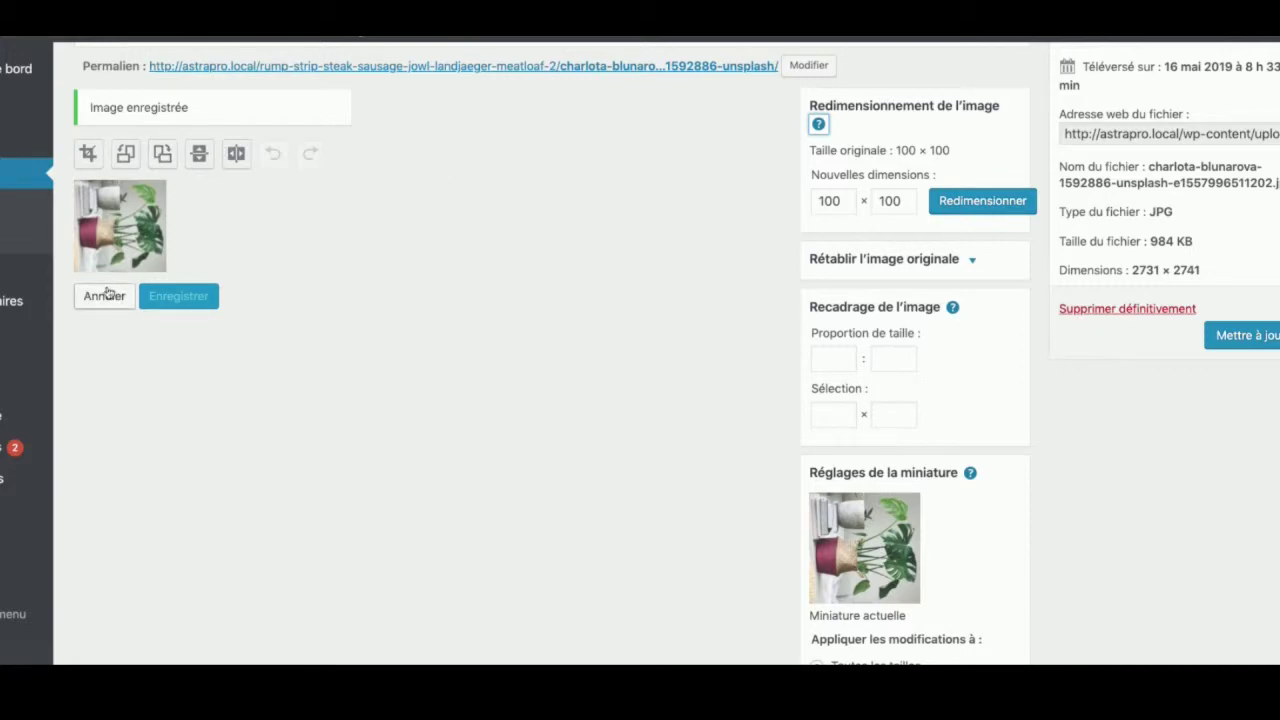
pyautogui.click(162, 154)
pyautogui.click(162, 154)
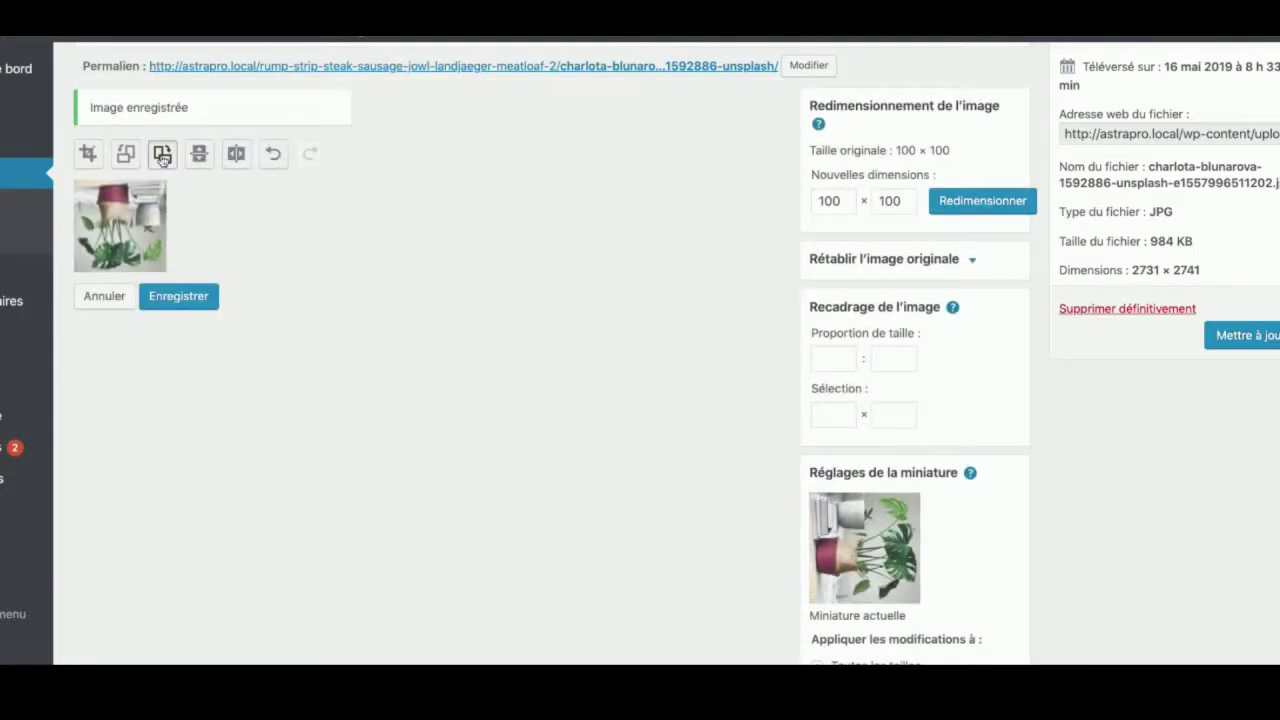
pyautogui.click(162, 154)
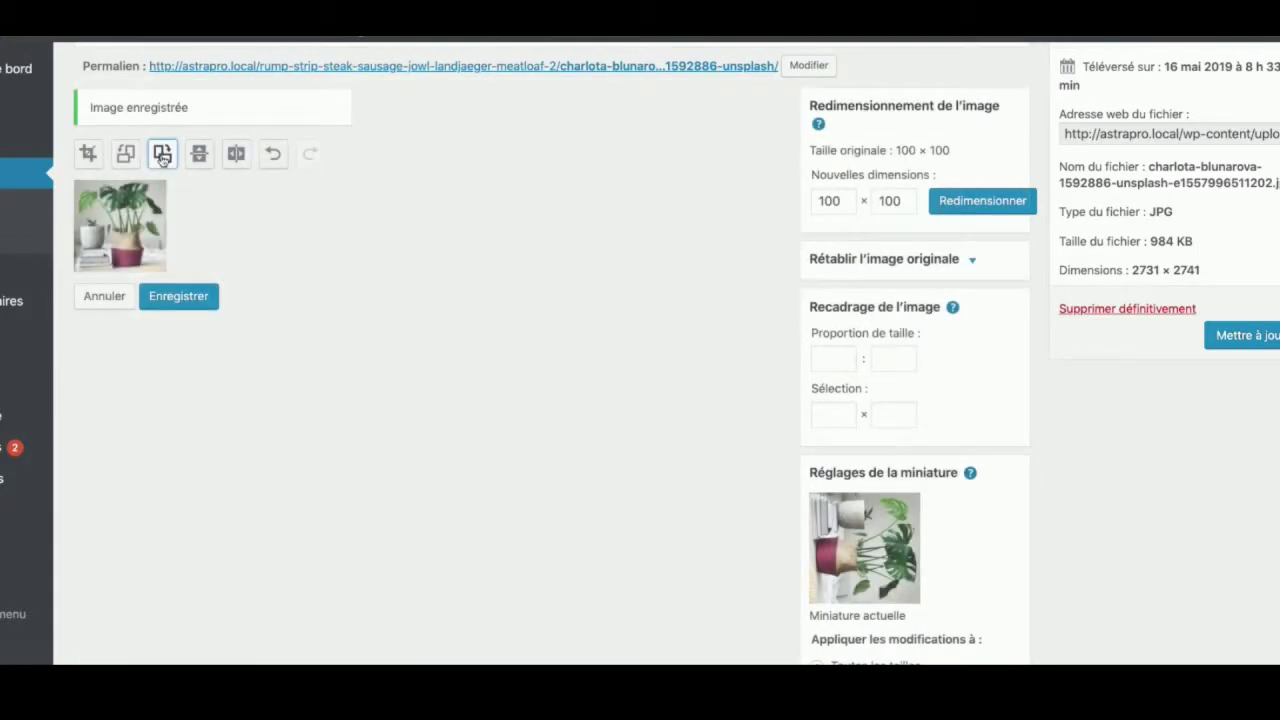
pyautogui.click(998, 201)
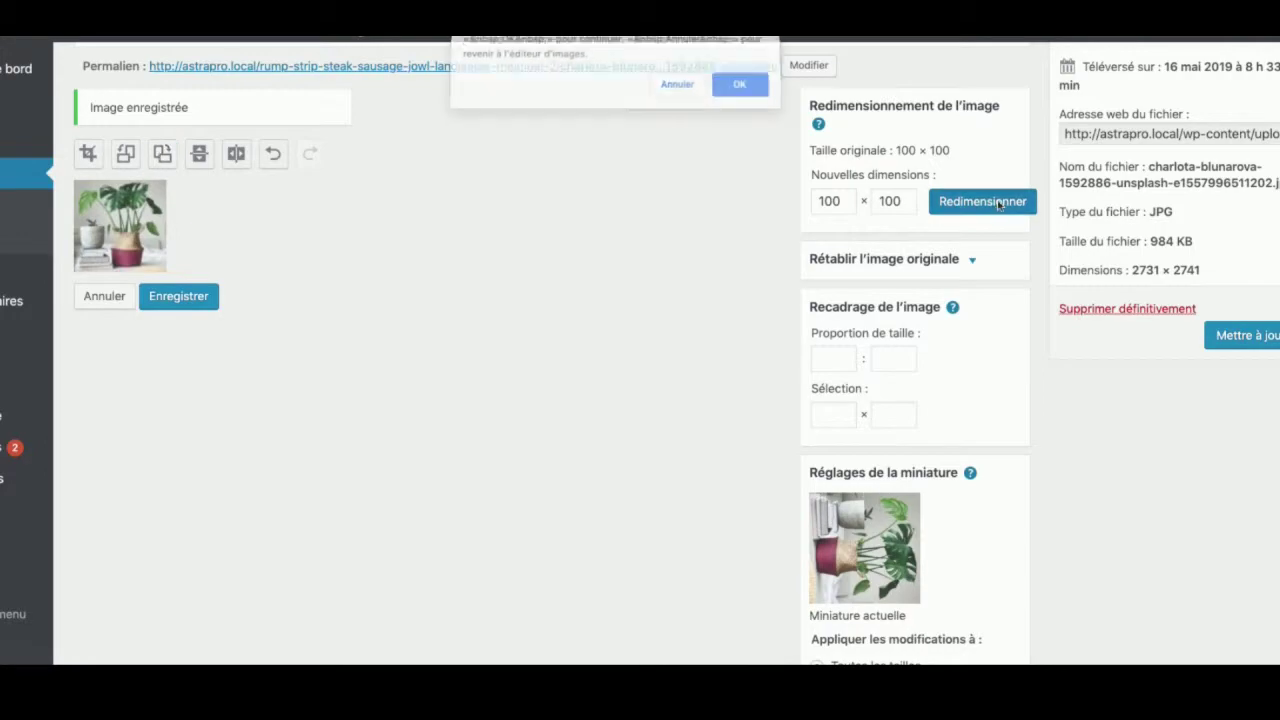
pyautogui.click(742, 89)
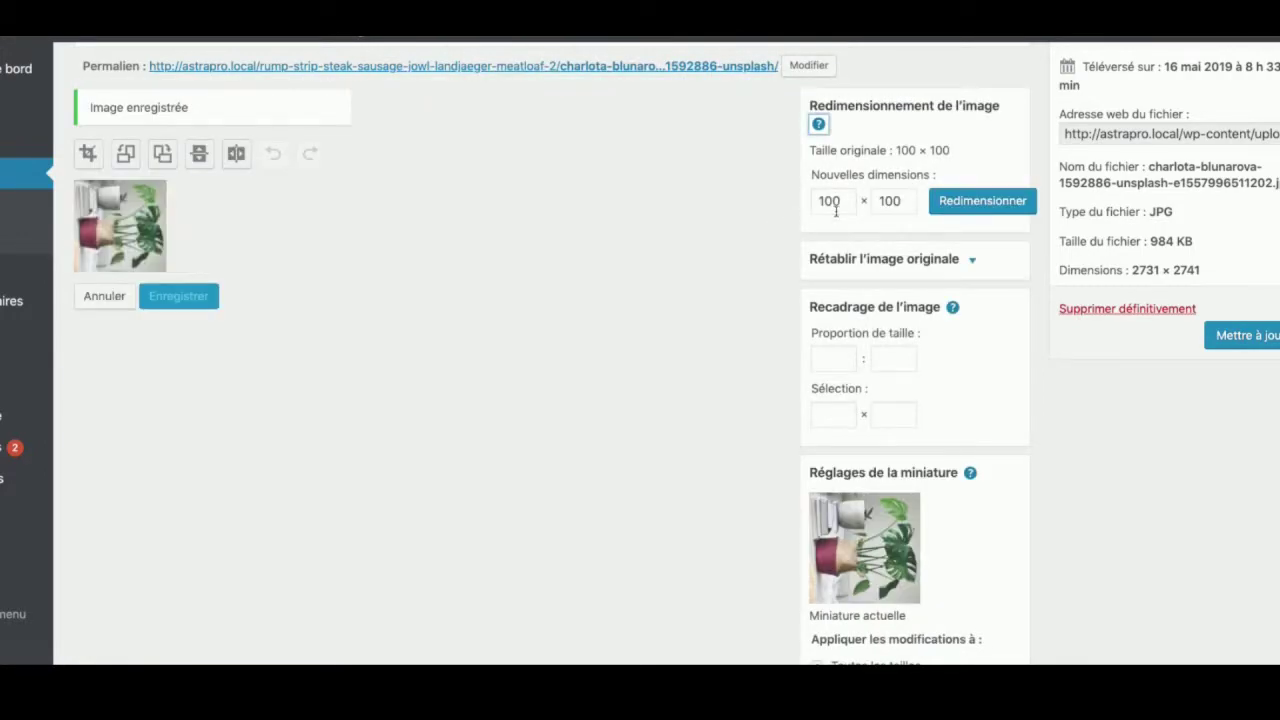
# Step: Try to enlarge the reduced plant image to 1000 × 1004 pixels
pyautogui.click(836, 210)
pyautogui.write('0')
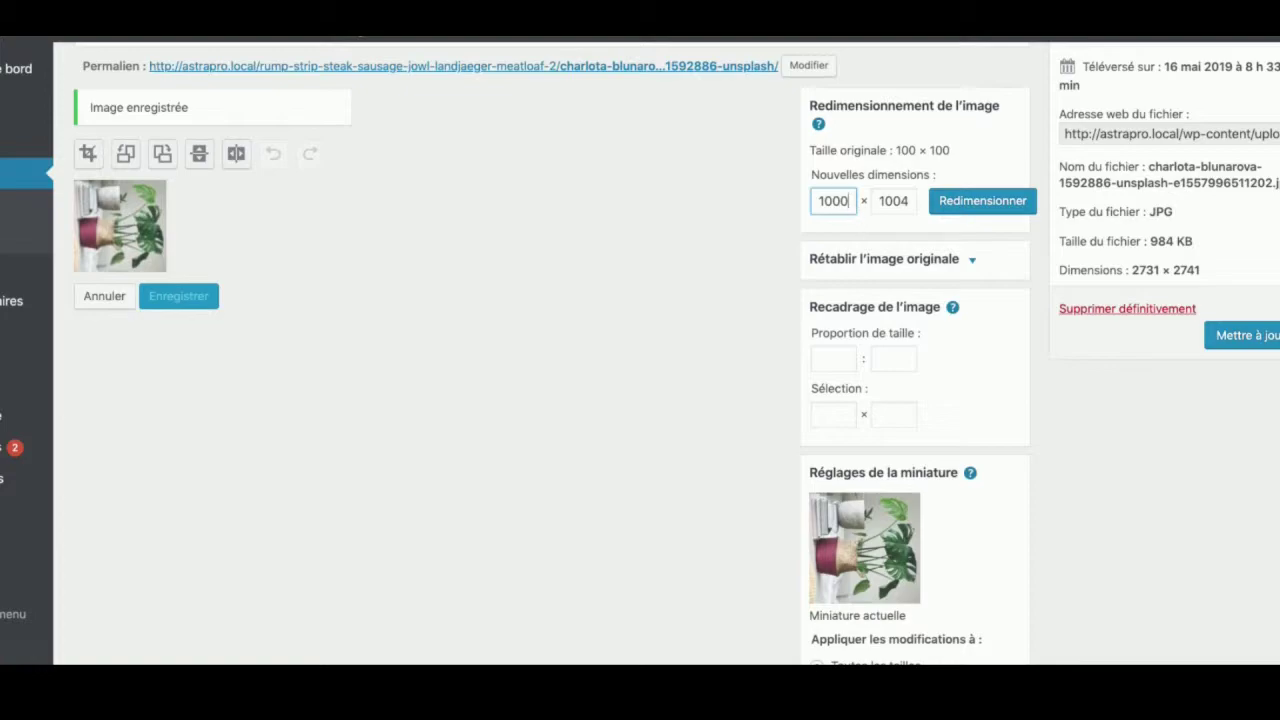
pyautogui.click(1020, 210)
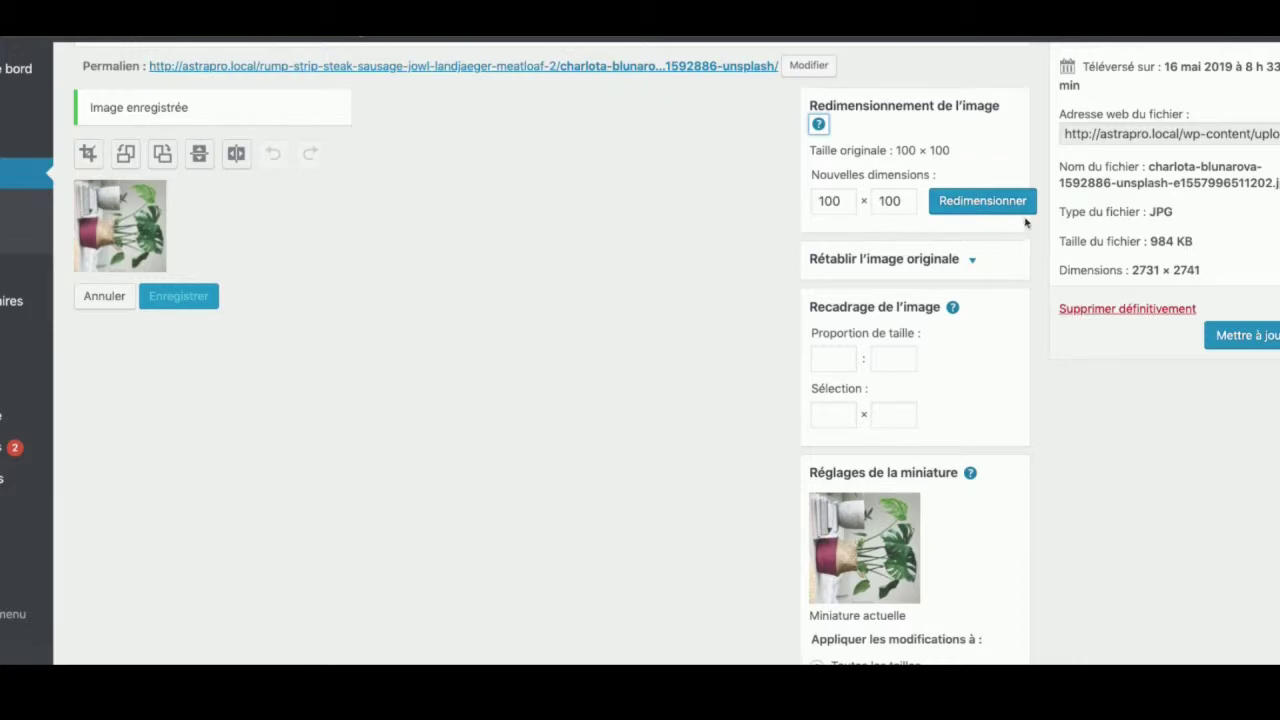
# Step: Restore the original plant image, abandoning all modifications made to it
pyautogui.scroll(-3, 1025, 220)
pyautogui.scroll(1, 1025, 220)
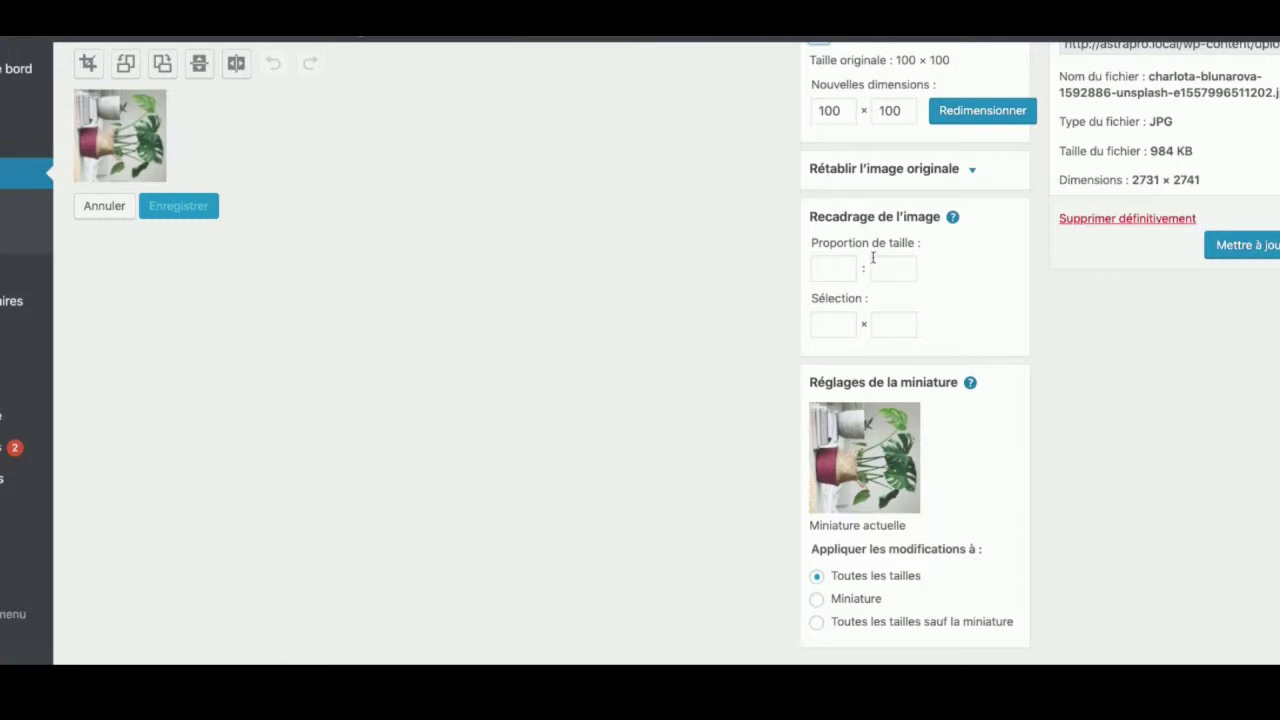
pyautogui.scroll(3, 873, 258)
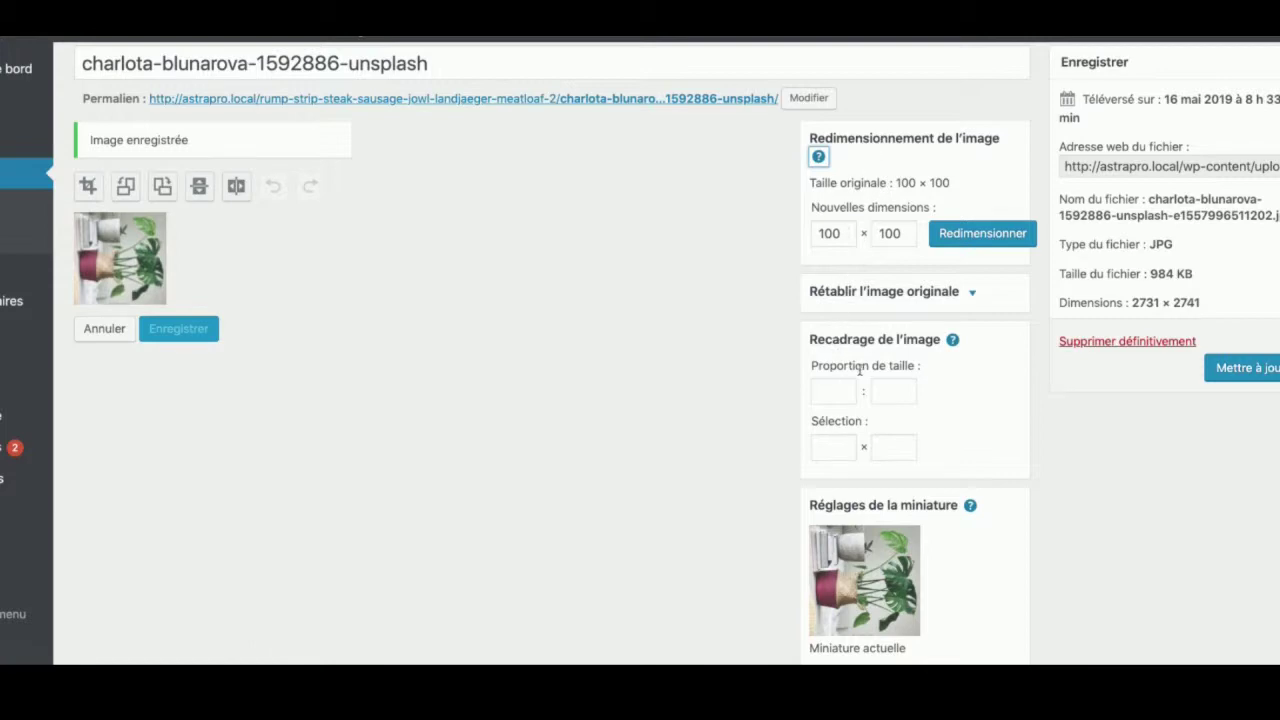
pyautogui.click(935, 293)
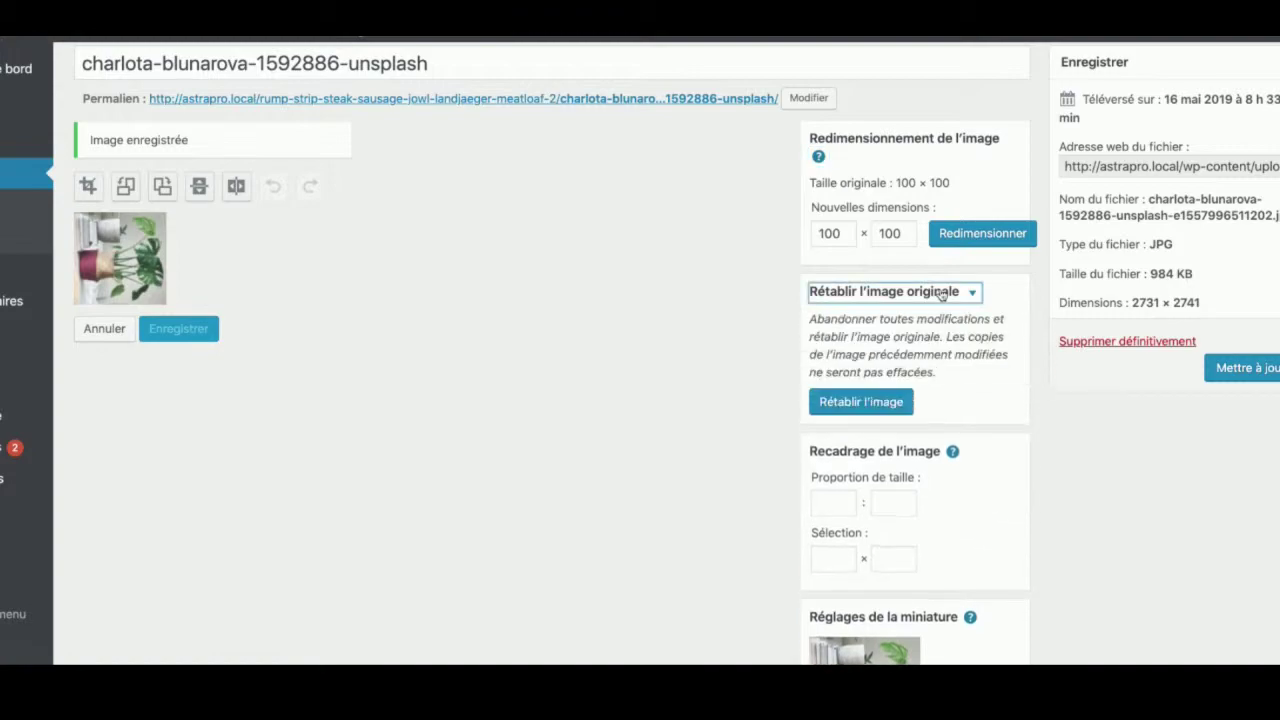
pyautogui.click(856, 405)
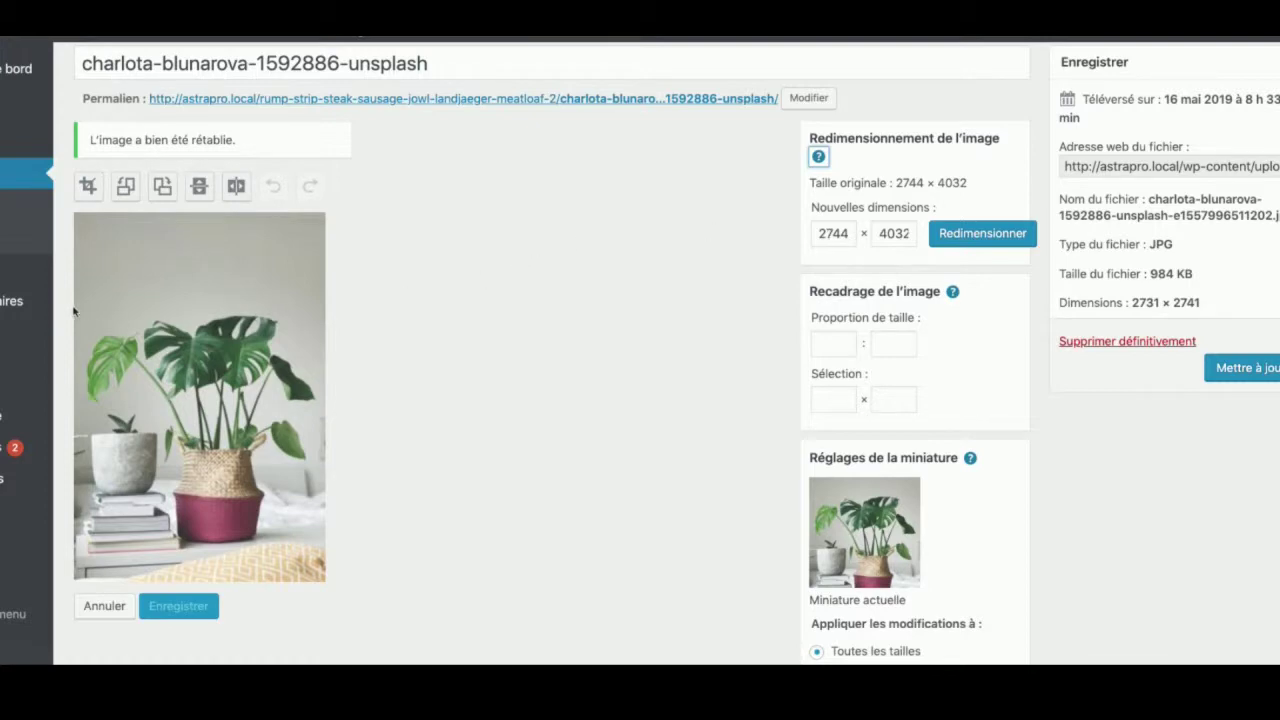
# Step: Crop the restored image around the plant, leaving out the empty wall above it, and try to resize it to 1000 × 1004 pixels
pyautogui.moveTo(78, 301); pyautogui.dragTo(429, 574)
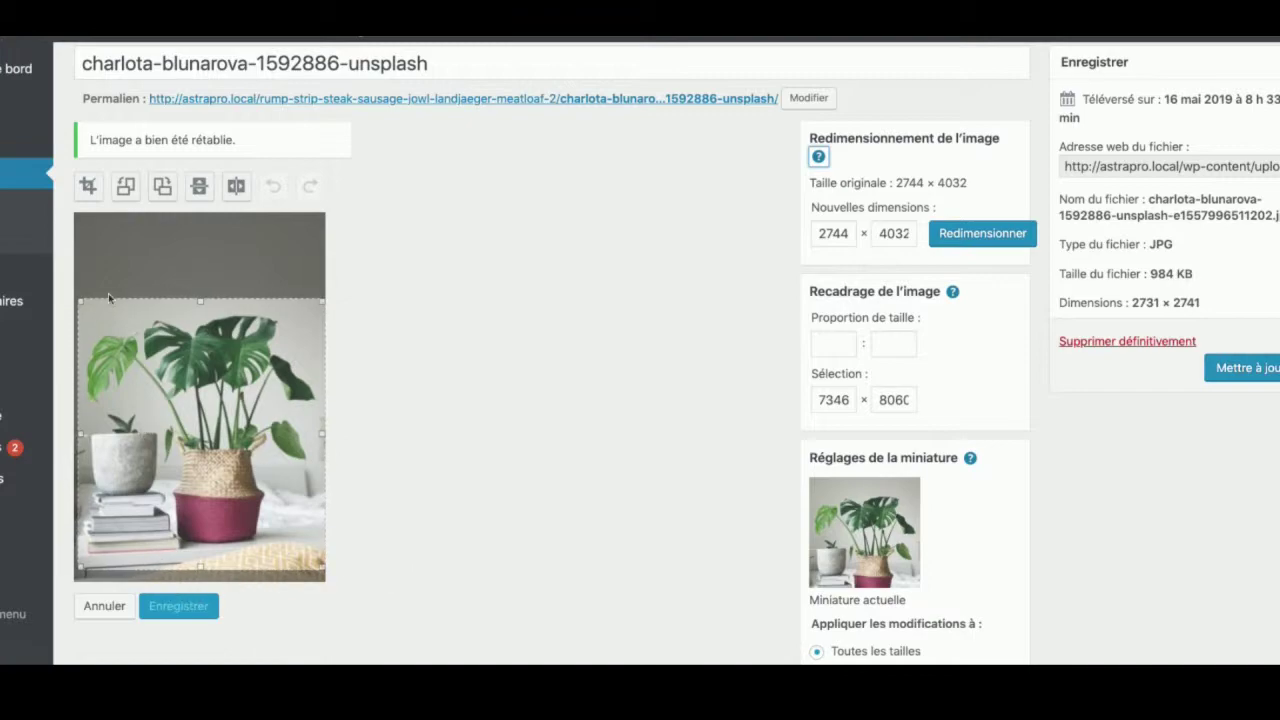
pyautogui.click(78, 186)
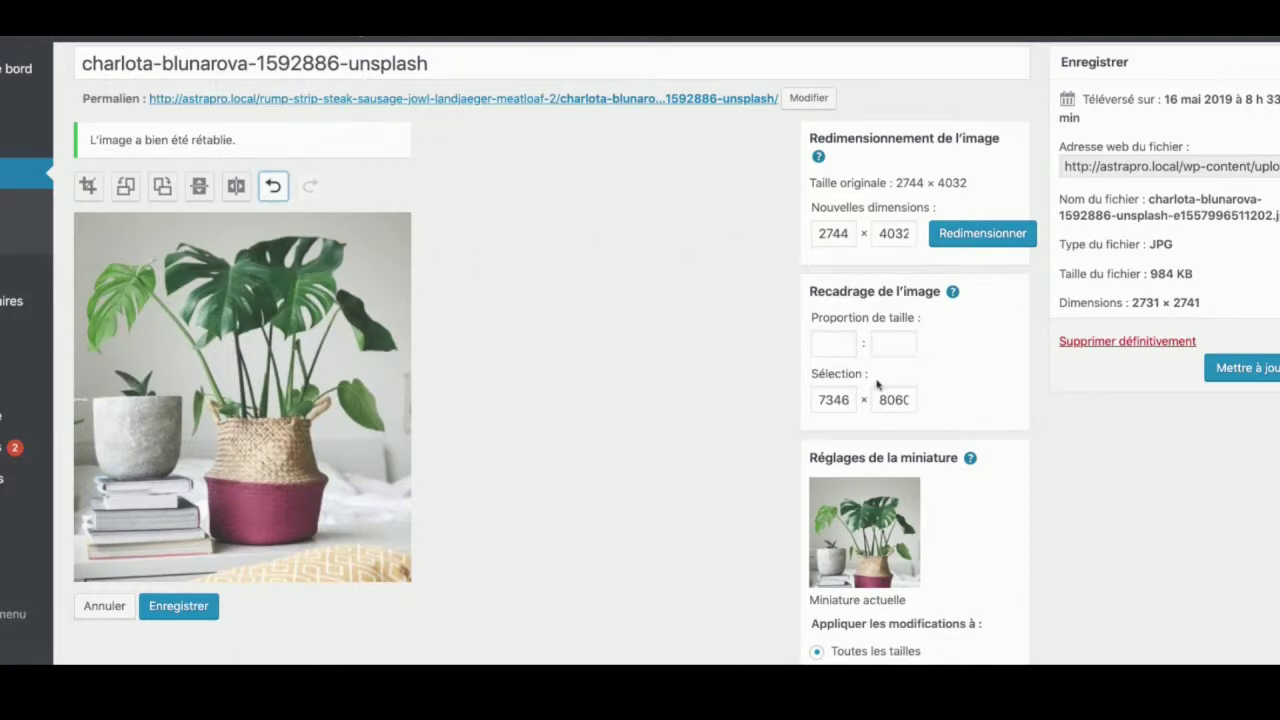
pyautogui.scroll(-2, 877, 382)
pyautogui.scroll(3, 877, 384)
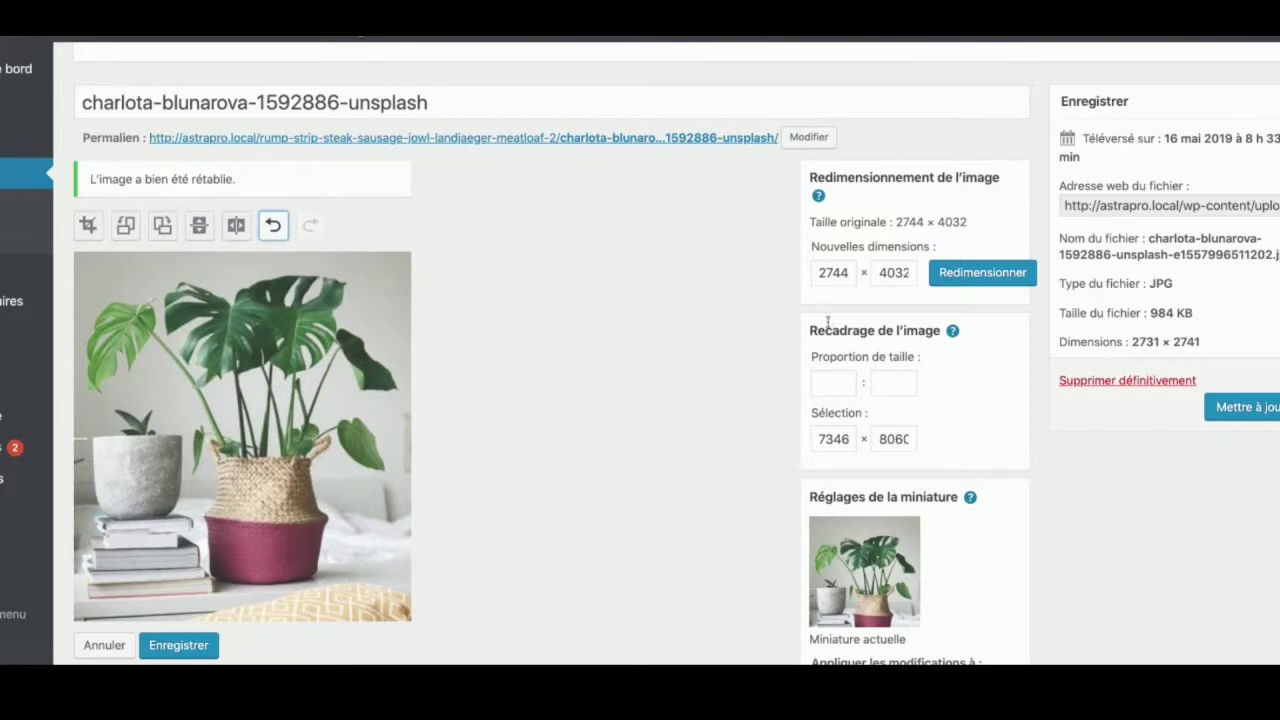
pyautogui.doubleClick(821, 273)
pyautogui.write('136')
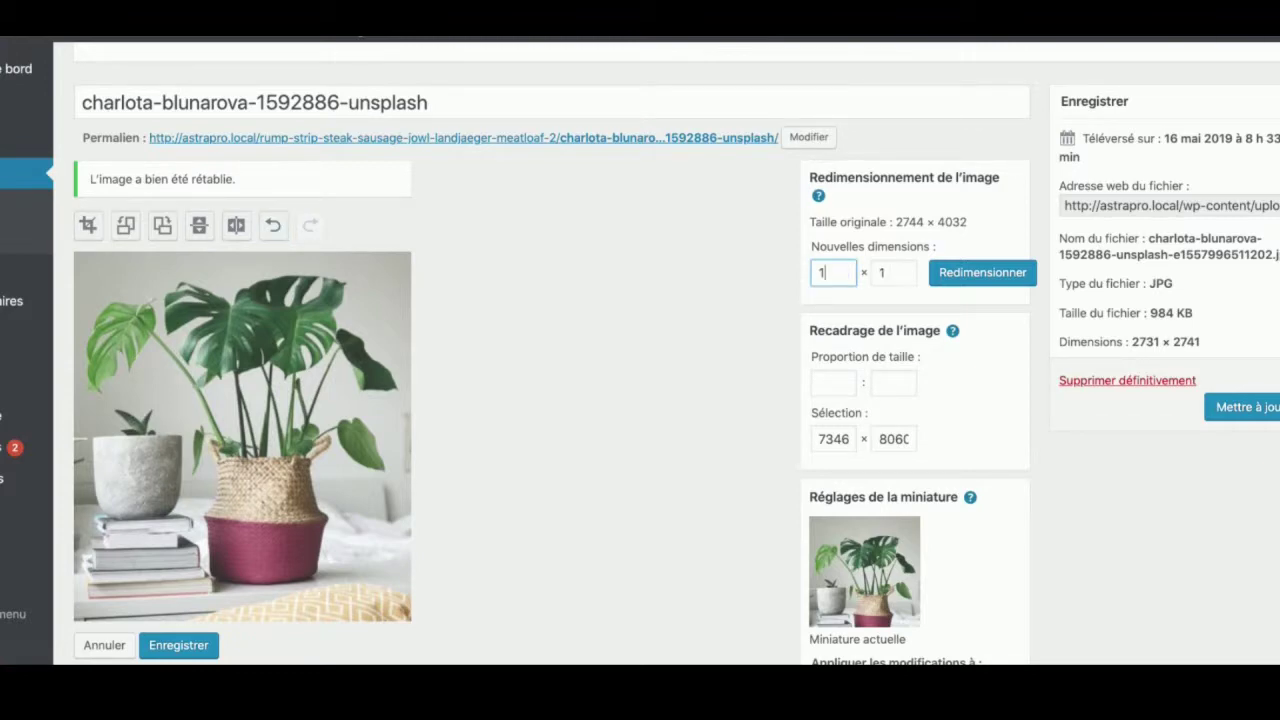
pyautogui.press('BackSpace')
pyautogui.press('BackSpace')
pyautogui.write('000')
pyautogui.click(968, 284)
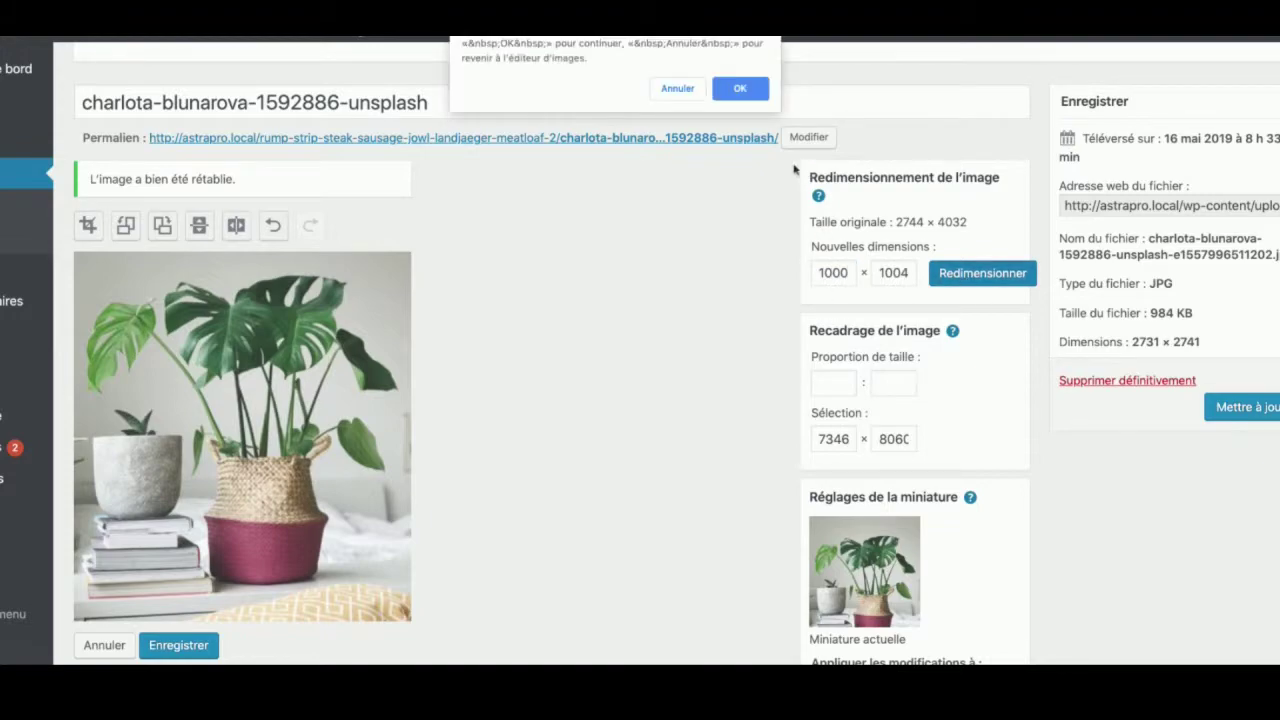
pyautogui.click(738, 90)
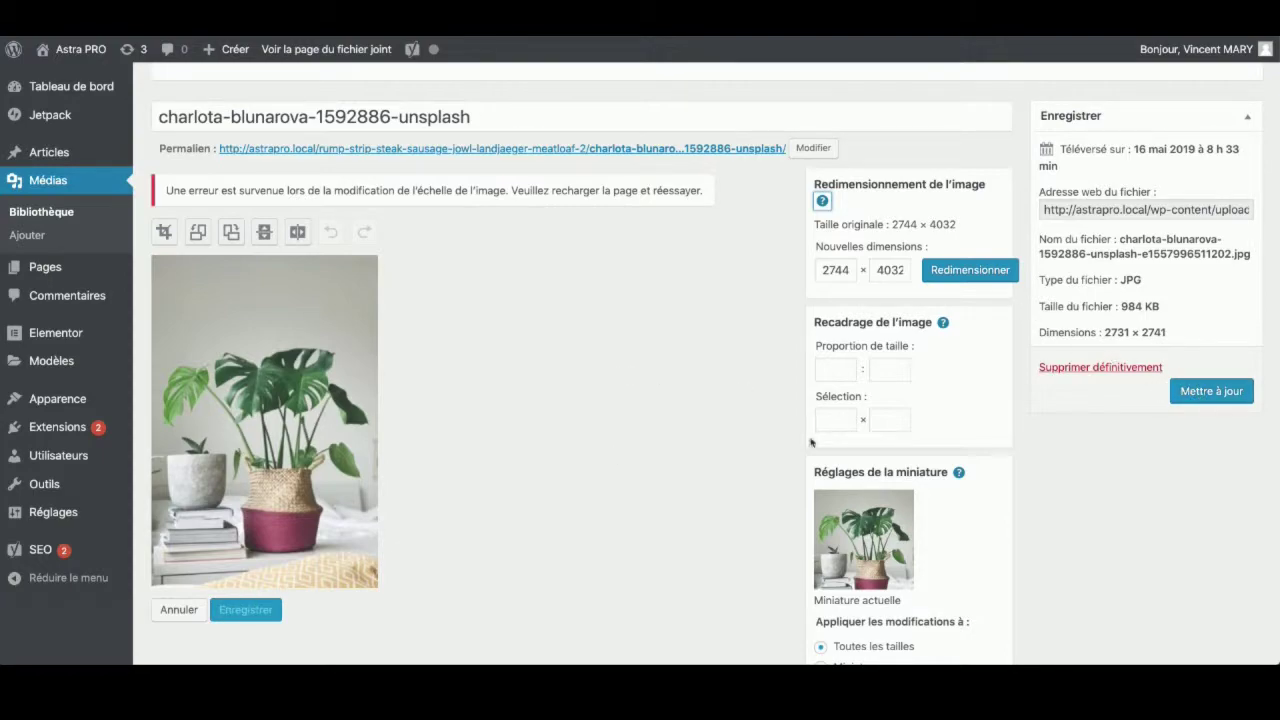
# Step: Update the media entry with the restored original image and look over its full-size preview
pyautogui.click(1204, 398)
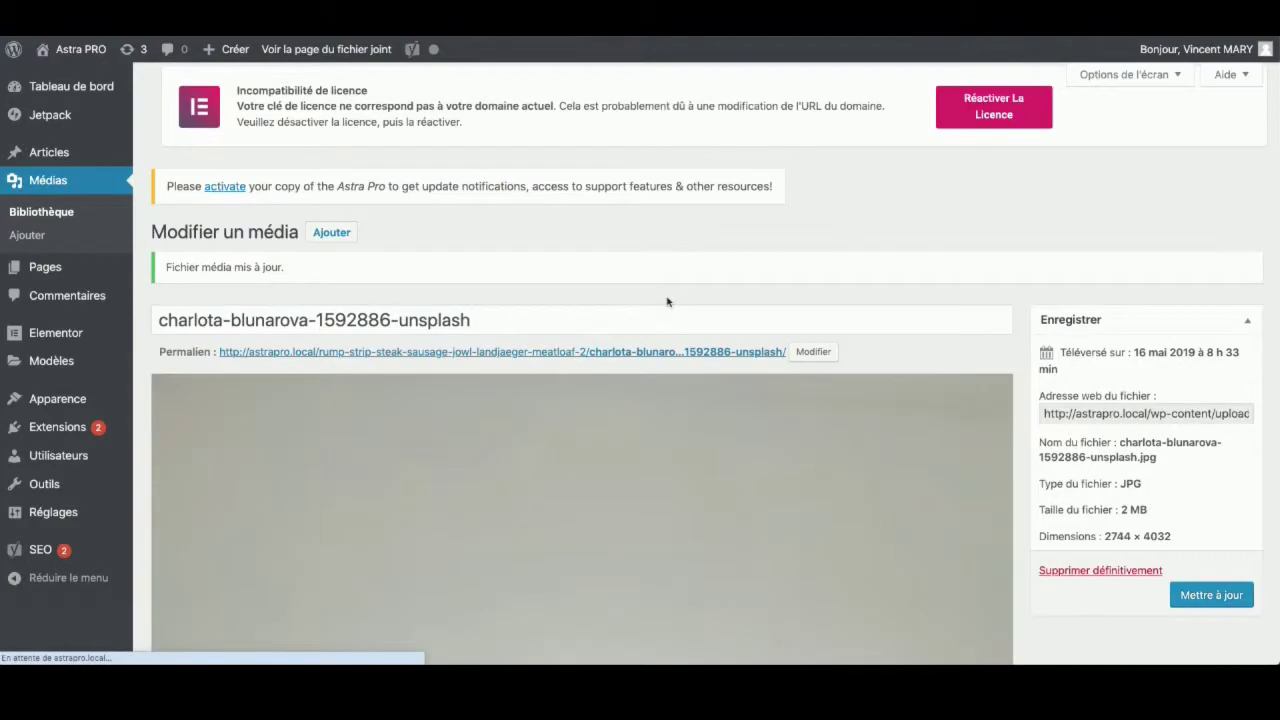
pyautogui.scroll(-3, 824, 288)
pyautogui.scroll(-3, 819, 284)
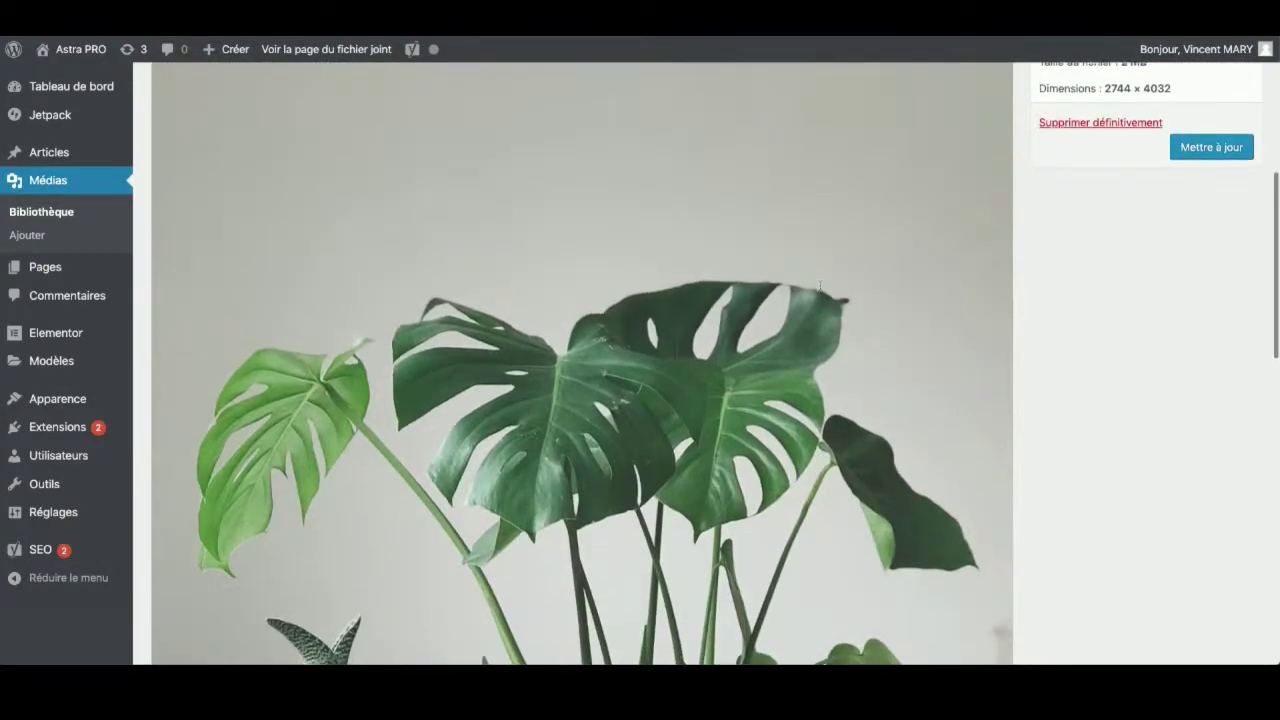
pyautogui.scroll(3, 980, 297)
pyautogui.scroll(3, 595, 168)
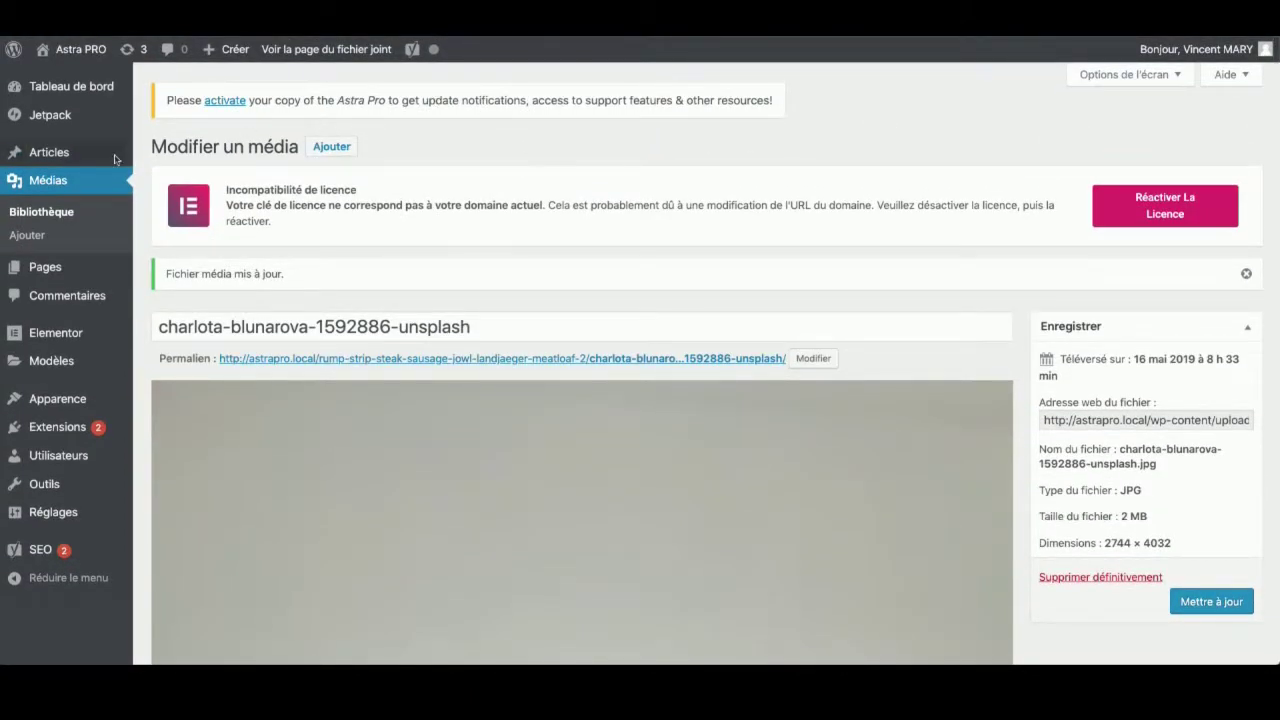
pyautogui.moveTo(75, 50)
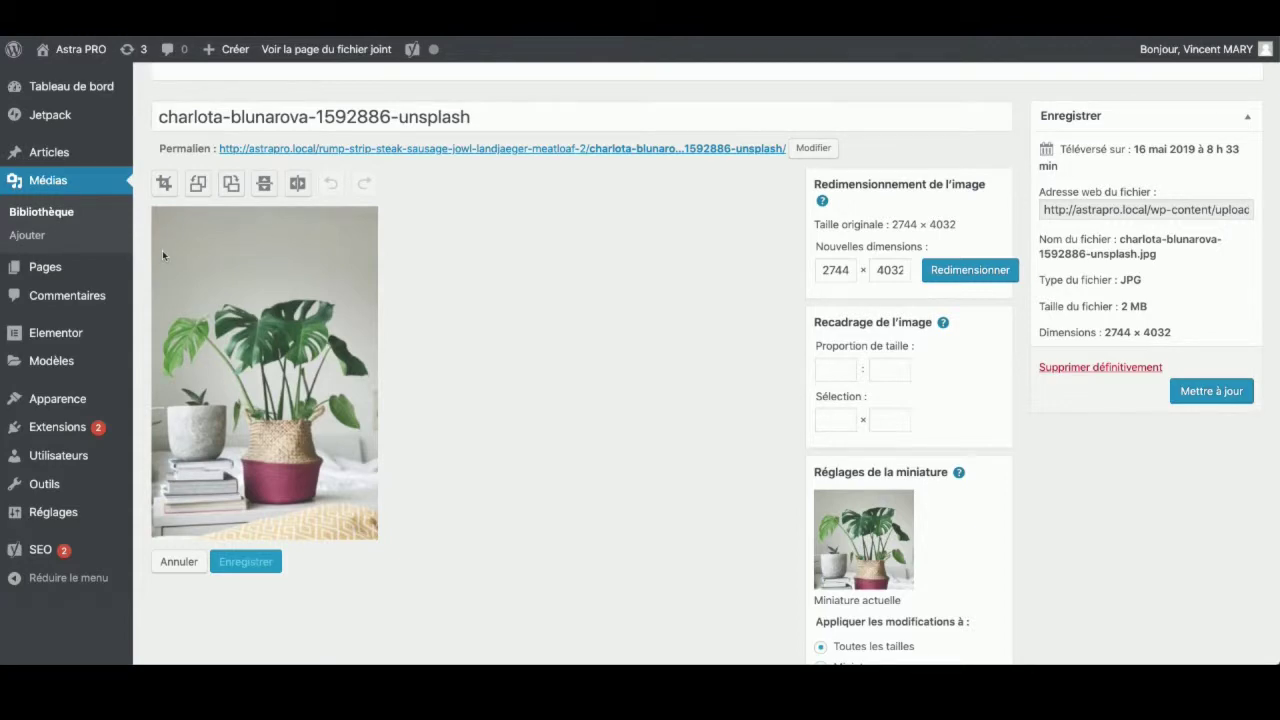
# Step: Crop the image to an area of about 2630 × 2722 pixels around the plant and save the cropped version
pyautogui.moveTo(162, 252); pyautogui.dragTo(521, 479)
pyautogui.moveTo(219, 337); pyautogui.dragTo(212, 375)
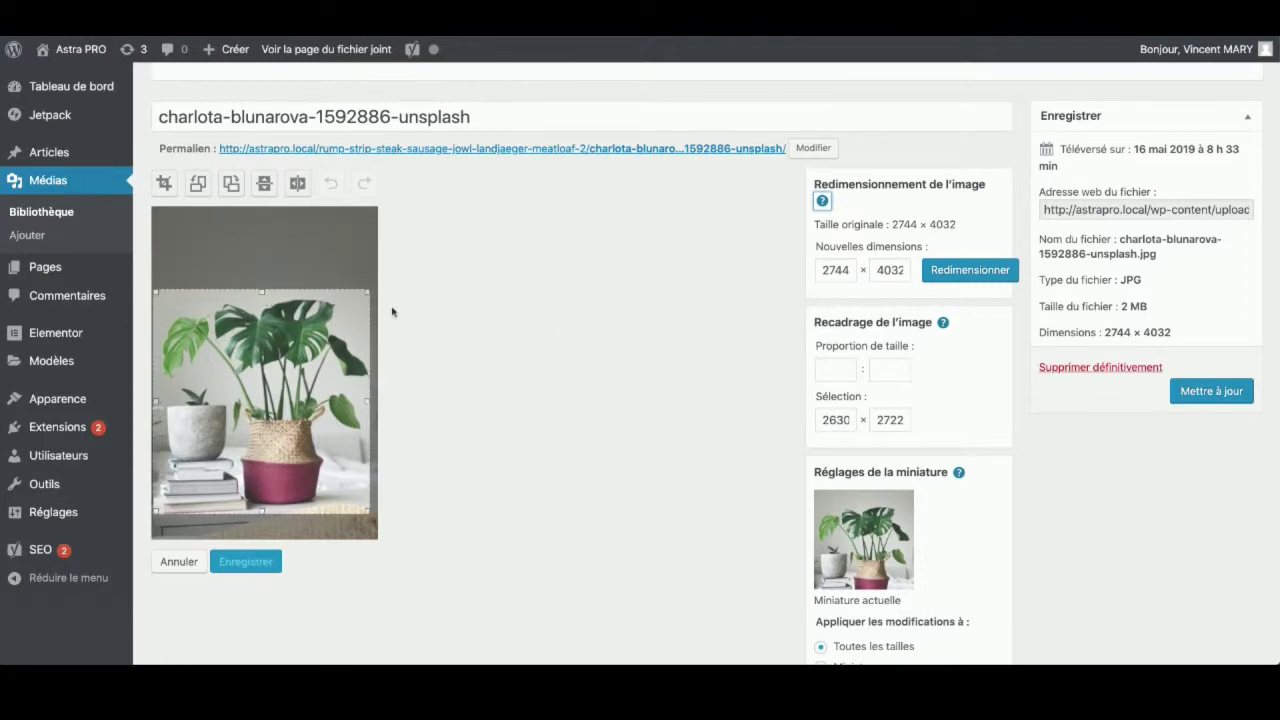
pyautogui.click(165, 184)
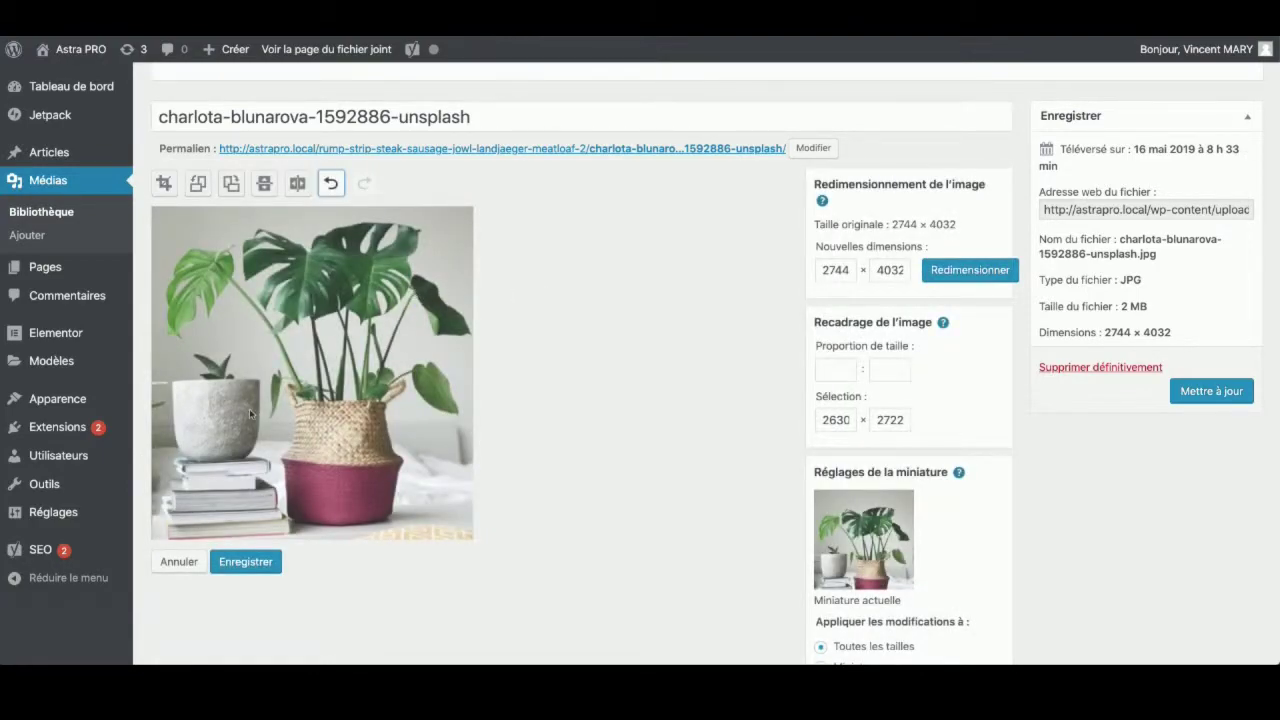
pyautogui.click(246, 566)
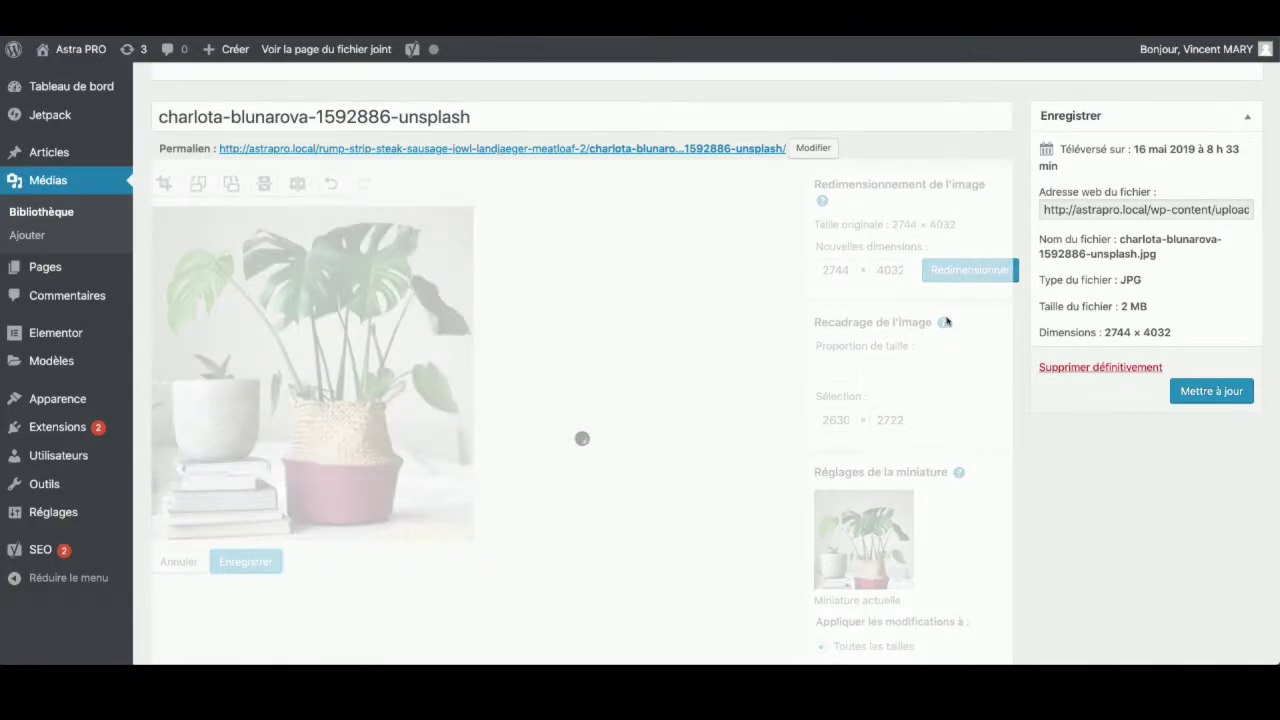
# Step: Look over the cropped plant image and update its media entry
pyautogui.scroll(-7, 1200, 386)
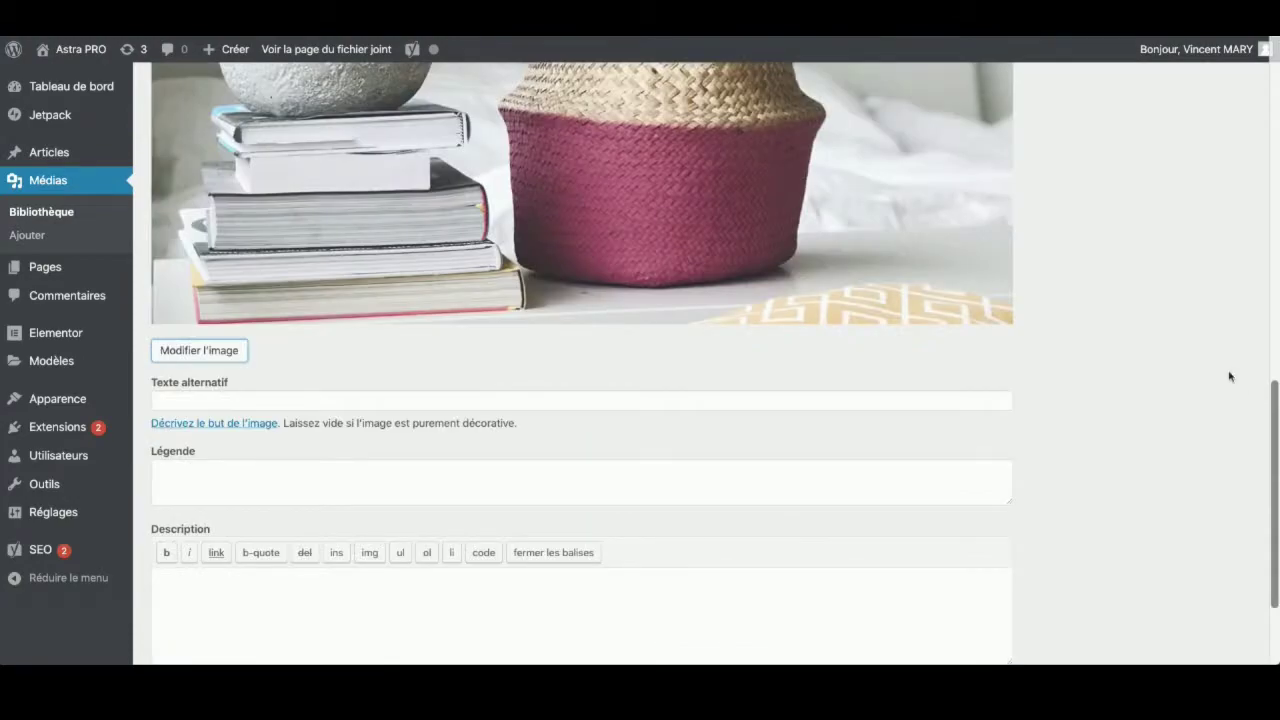
pyautogui.scroll(10, 1128, 300)
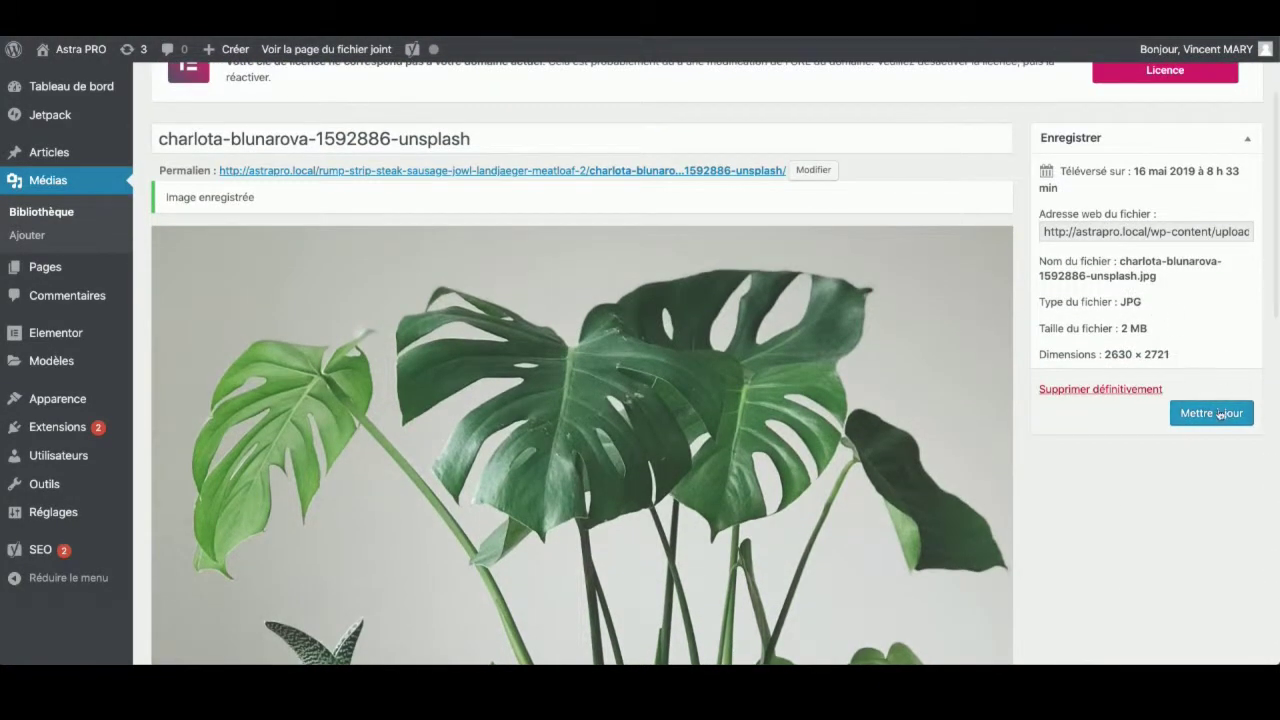
pyautogui.click(1213, 413)
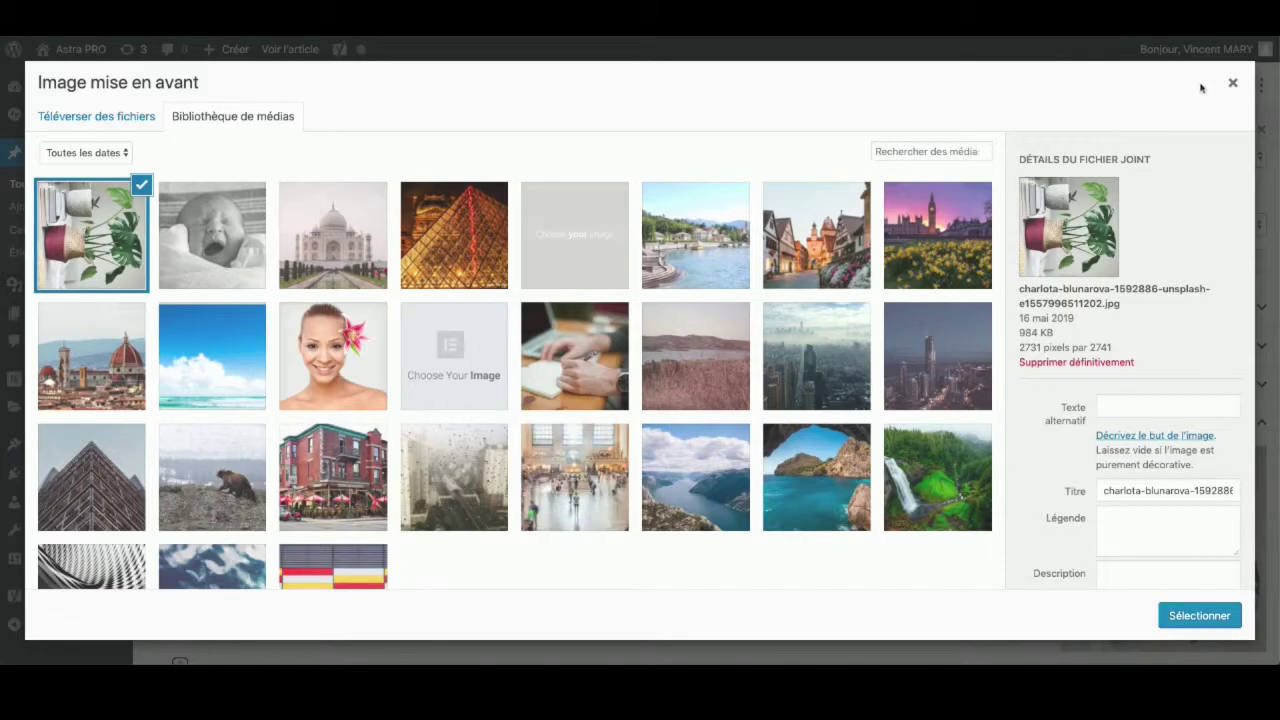
# Step: Leave the featured image selection without changing it, visit the site's home page and compare the plant thumbnail with the other articles' images
pyautogui.click(1233, 83)
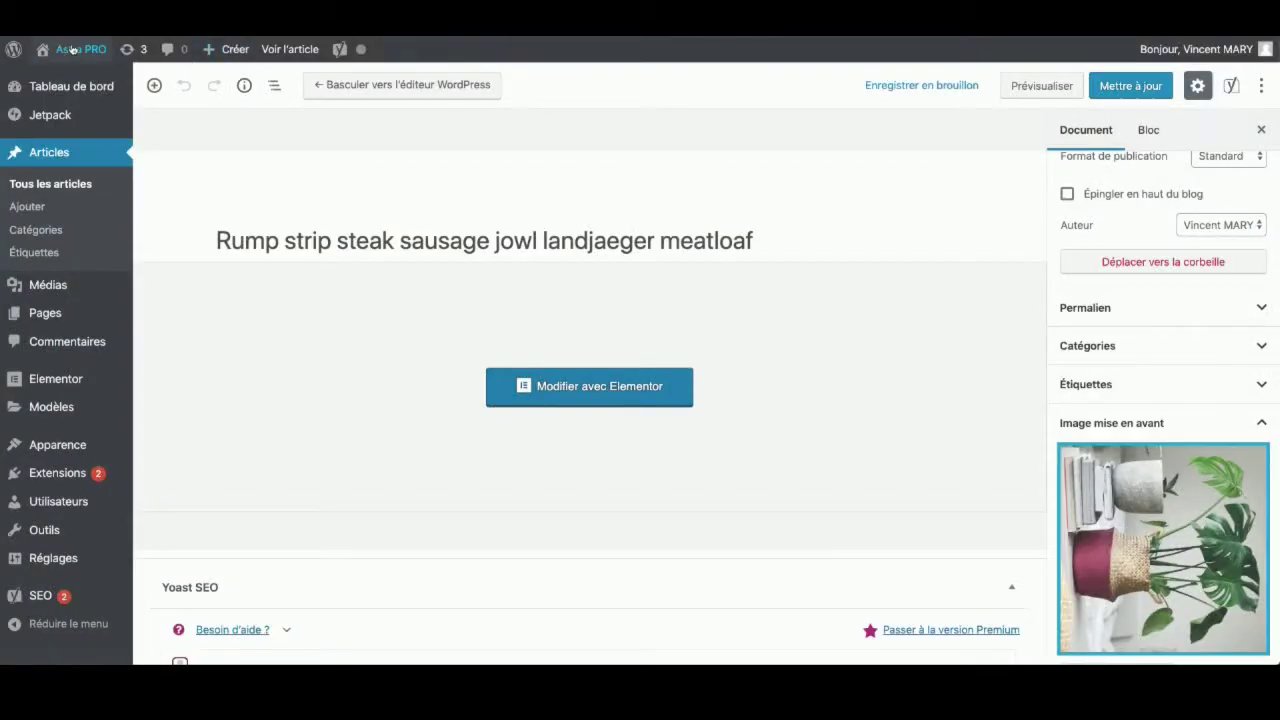
pyautogui.click(88, 78)
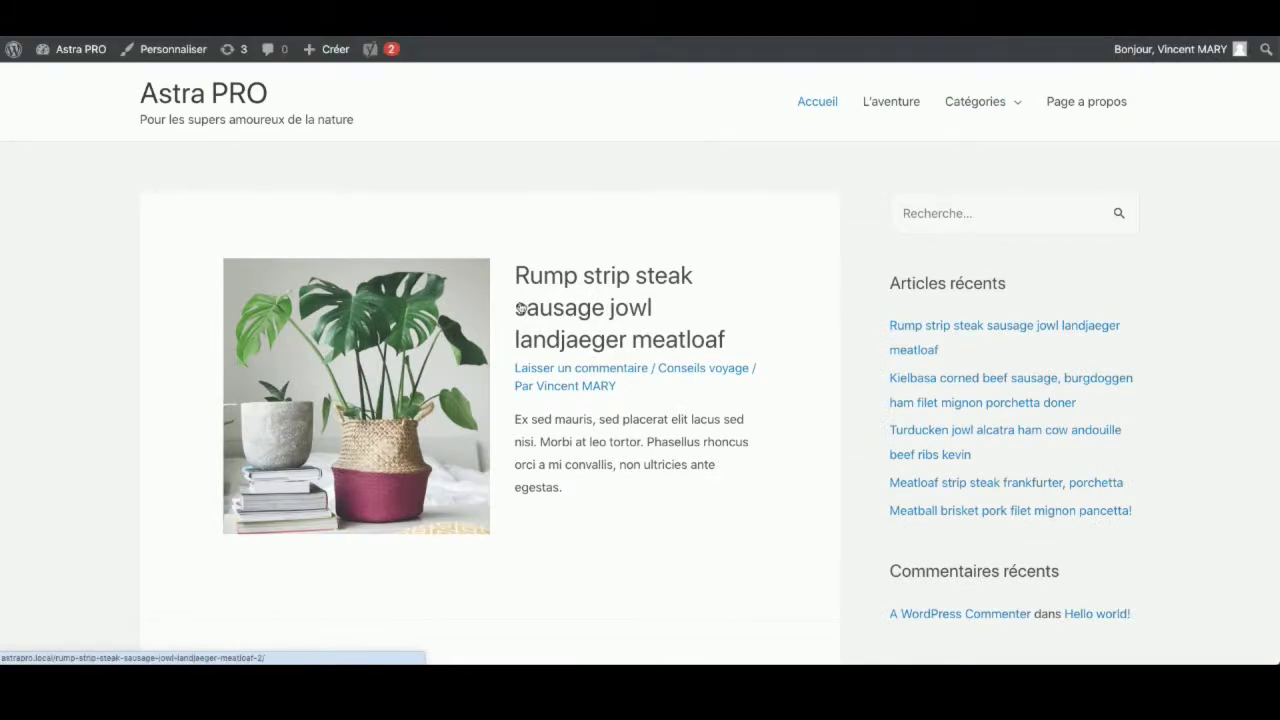
pyautogui.scroll(-5, 430, 393)
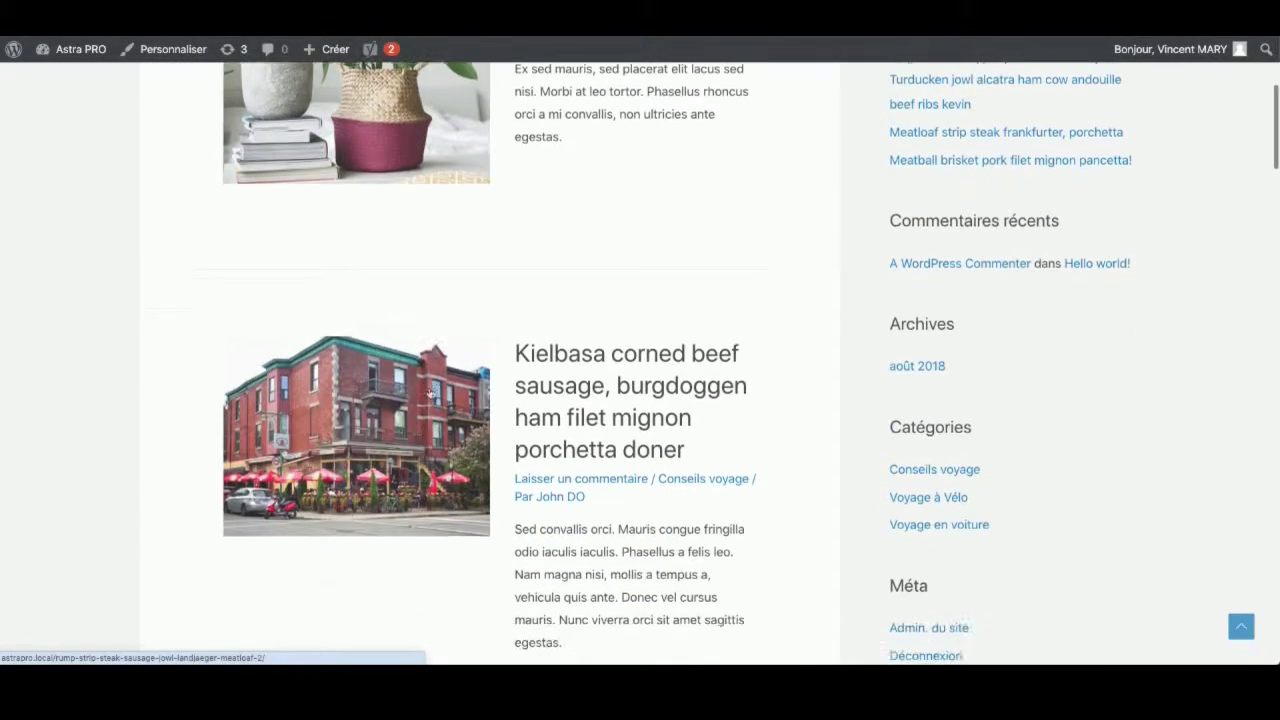
pyautogui.scroll(-10, 429, 393)
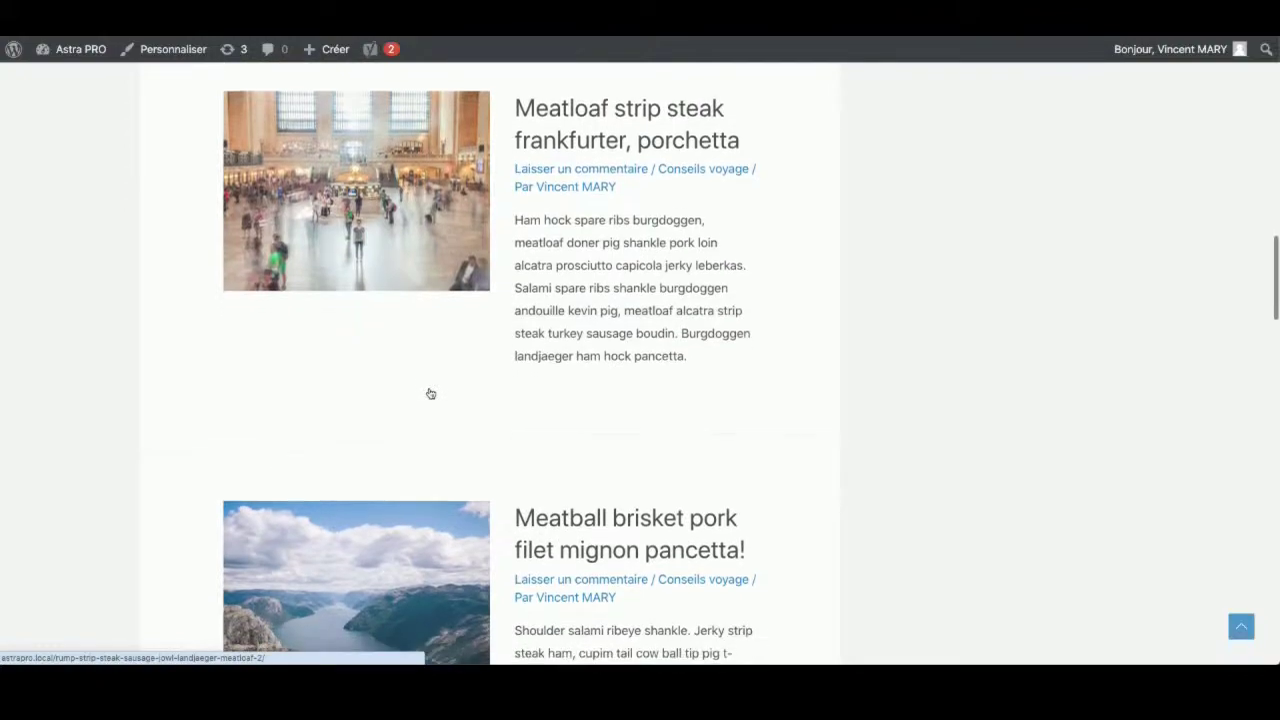
pyautogui.scroll(-9, 430, 393)
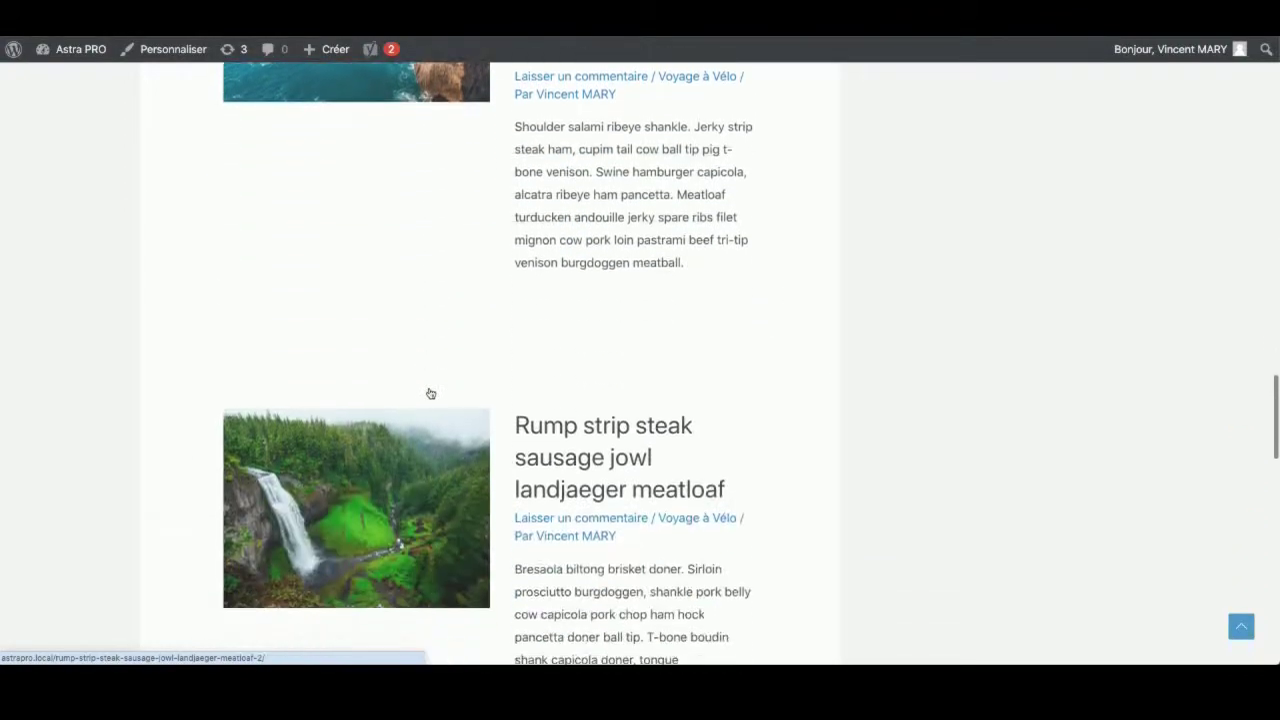
pyautogui.scroll(20, 430, 393)
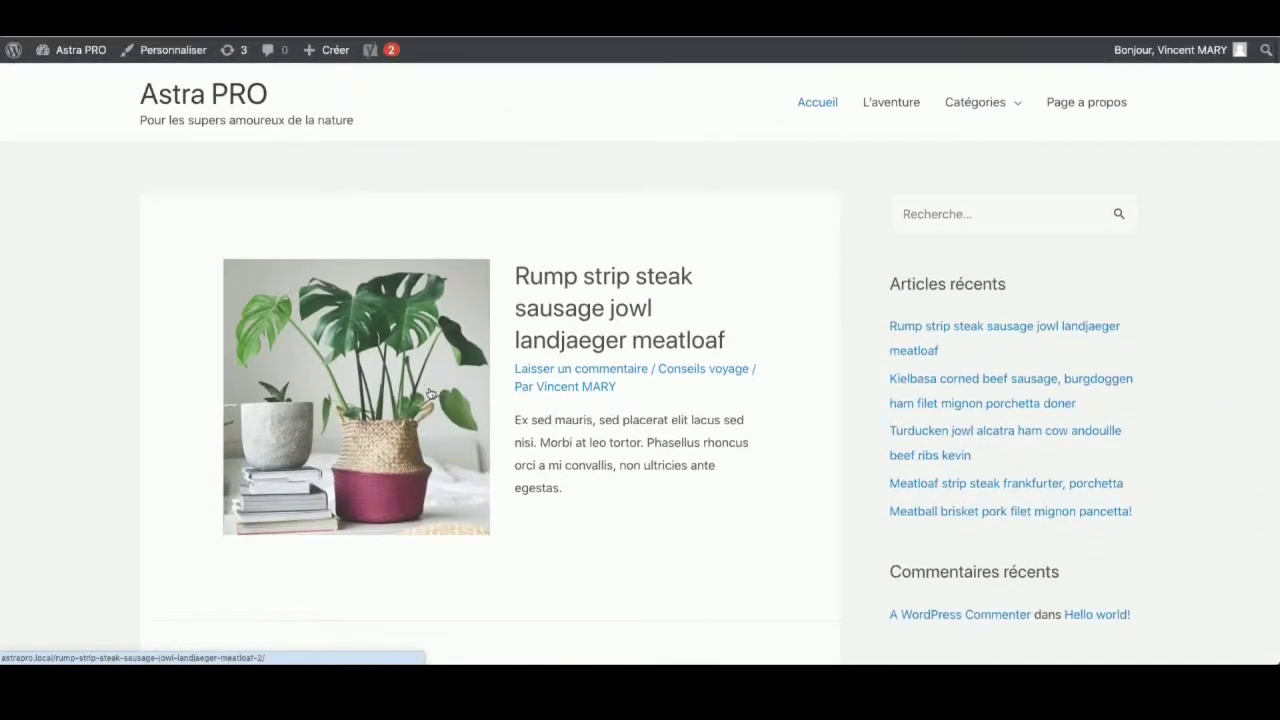